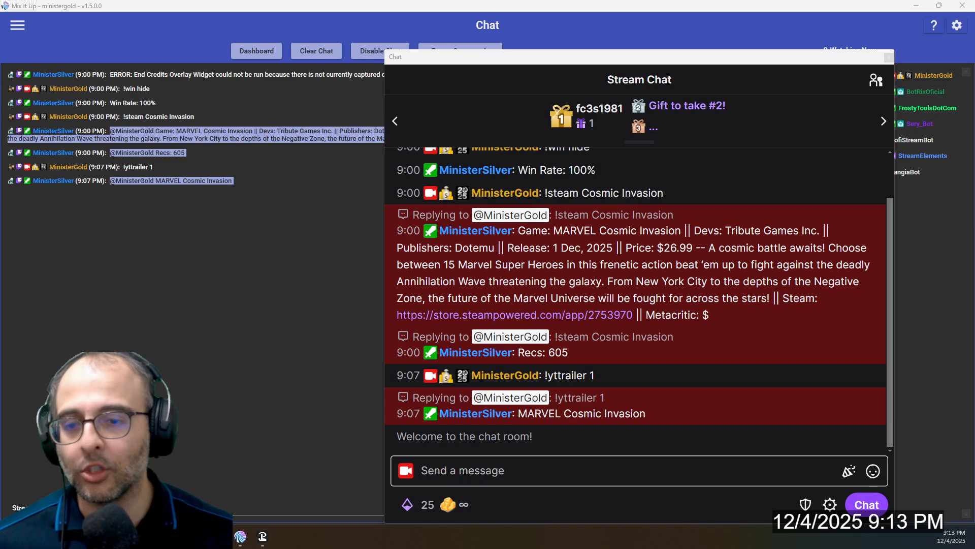
# Send the command "!steam Cosmic Invasion" in the stream chat
pyautogui.click(799, 462)
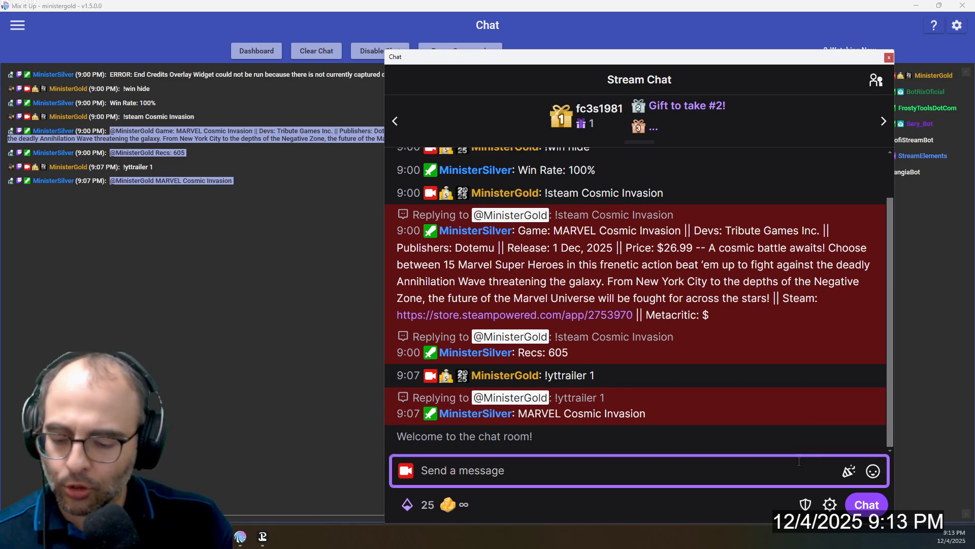
pyautogui.write('!steam ')
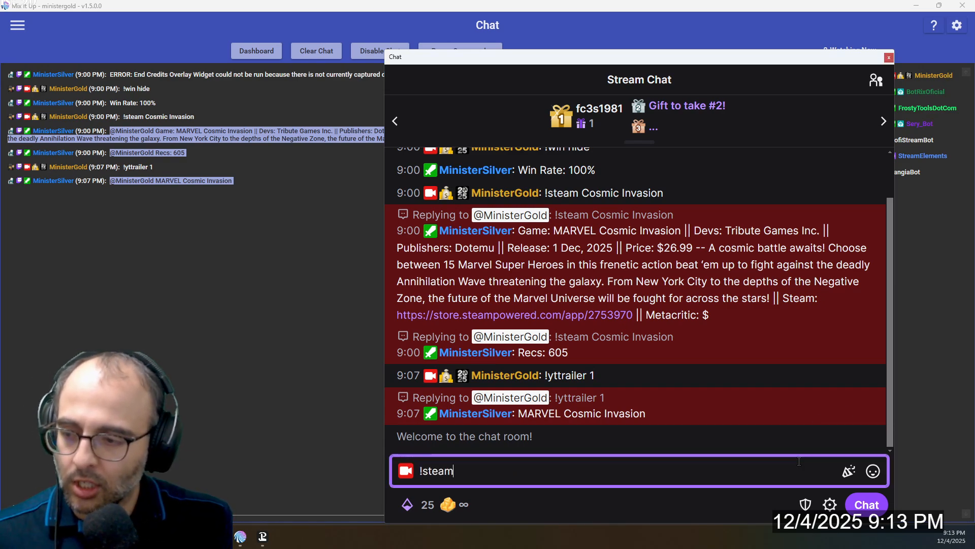
pyautogui.write('Cosmic In')
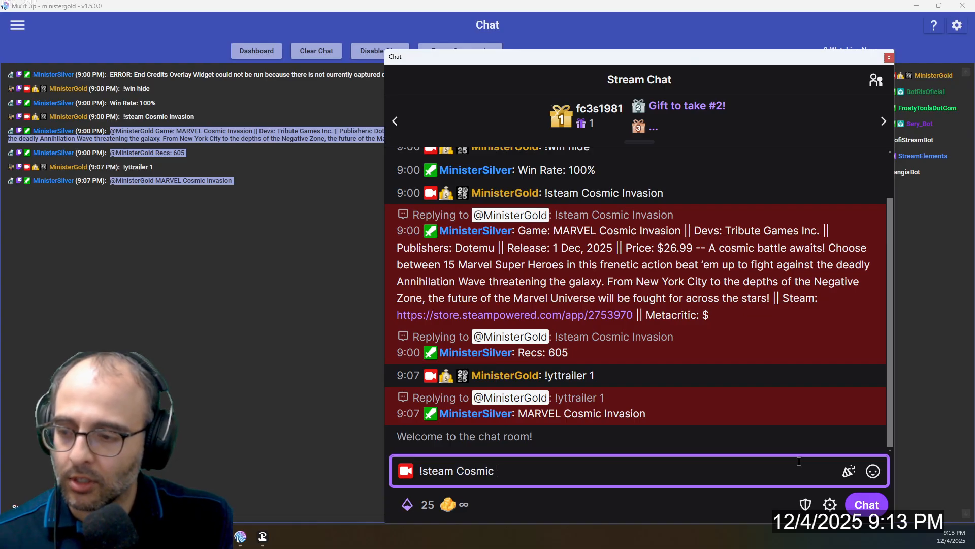
pyautogui.write('vasion')
pyautogui.press('Return')
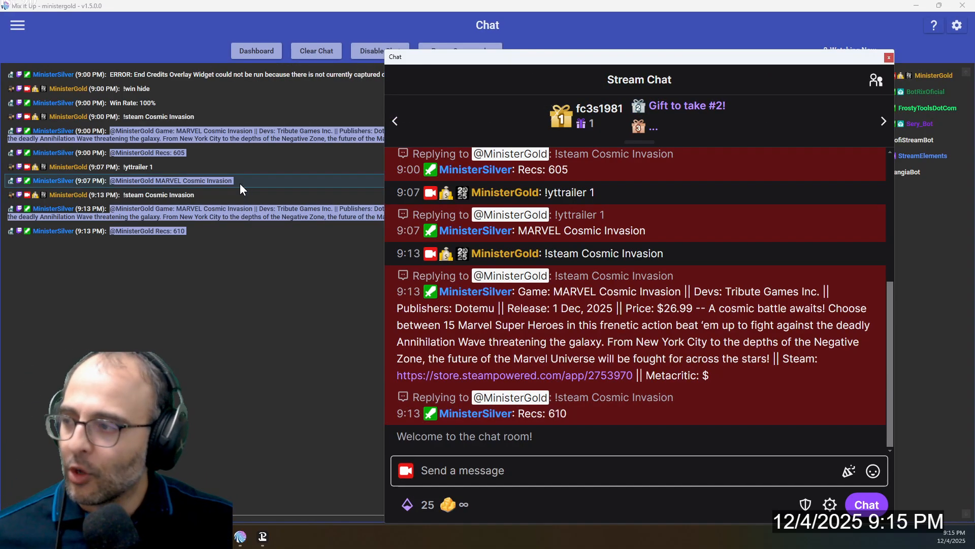
# Check the installed application version on the About page, and leave that page
pyautogui.click(17, 26)
pyautogui.scroll(-3, 105, 327)
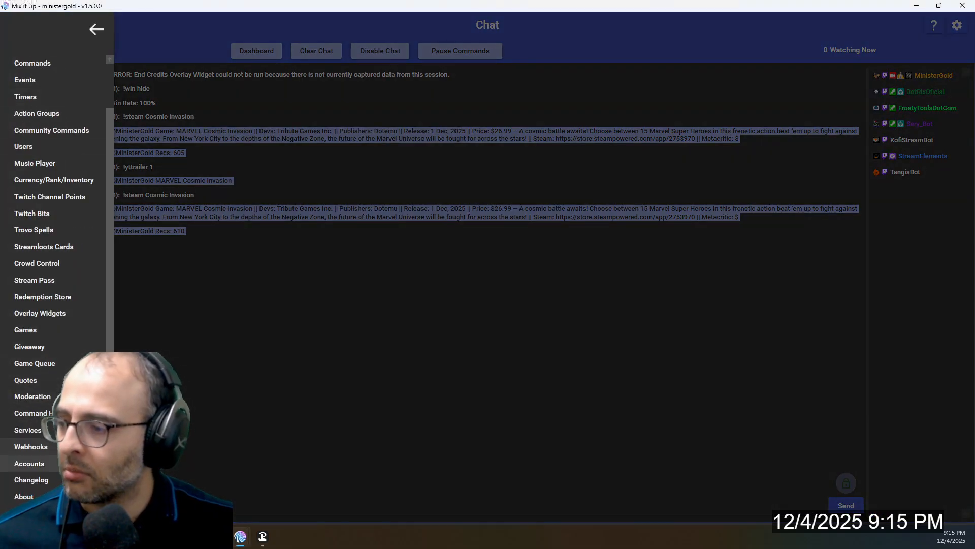
pyautogui.click(20, 497)
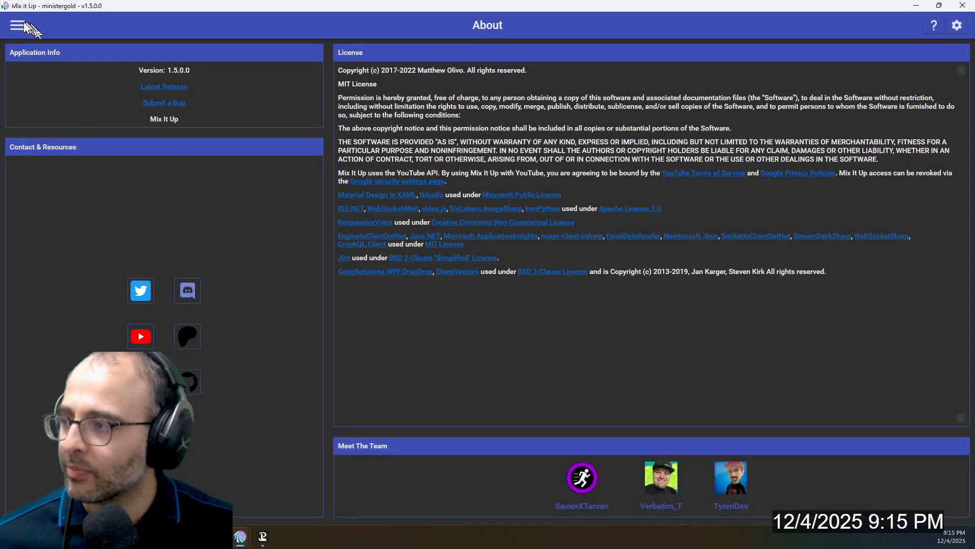
pyautogui.click(18, 24)
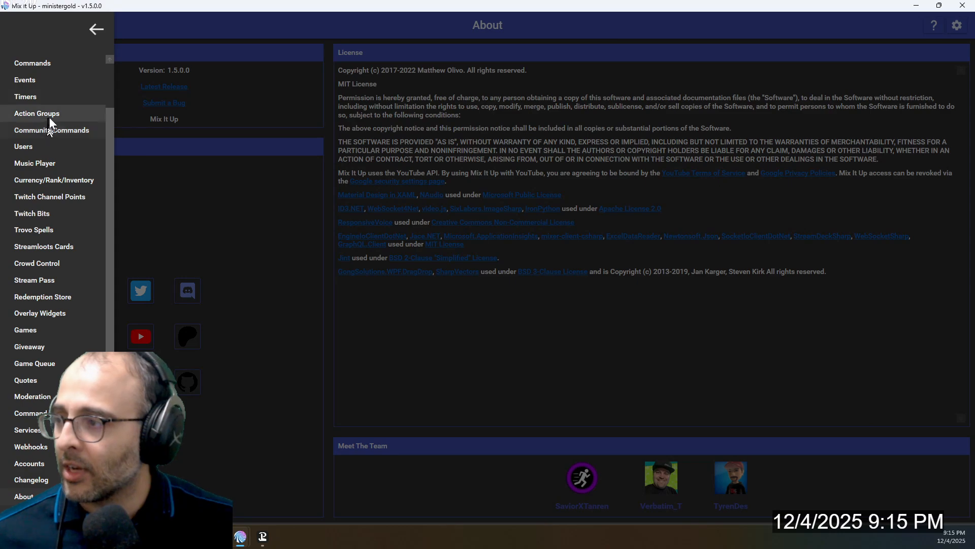
pyautogui.scroll(1, 51, 89)
pyautogui.click(40, 93)
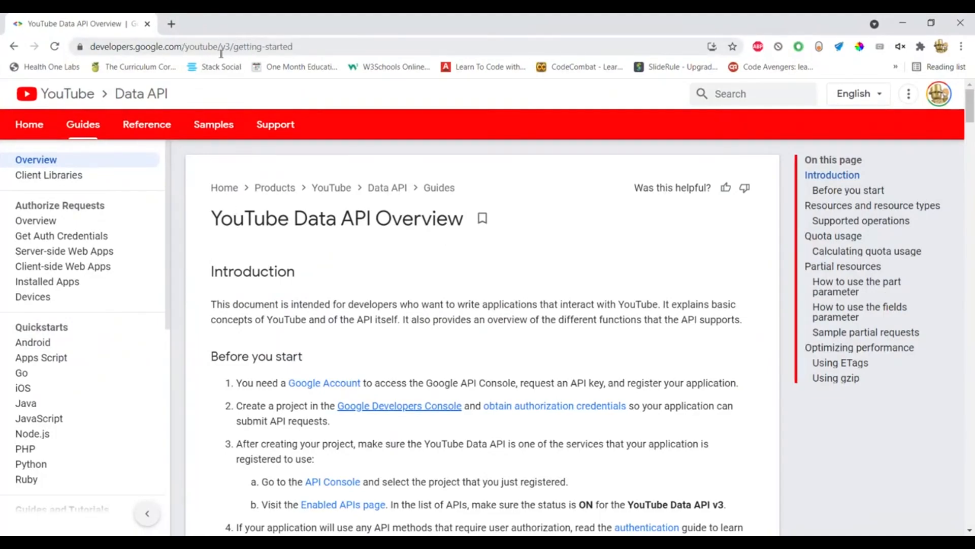
# Review the "Before you start" requirements in the YouTube Data API overview and open the linked Google Developers Console
pyautogui.scroll(-3, 282, 254)
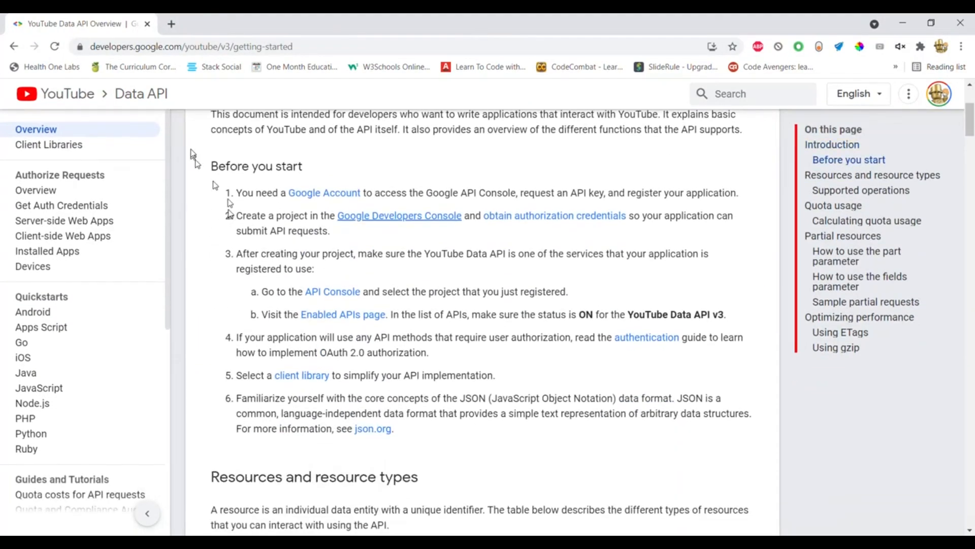
pyautogui.moveTo(218, 166); pyautogui.dragTo(424, 429)
pyautogui.click(432, 437)
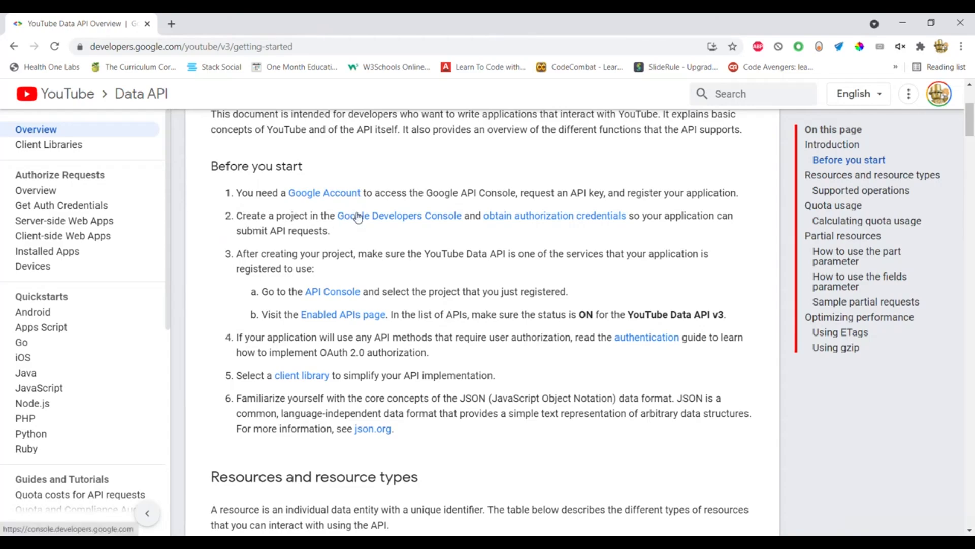
pyautogui.click(371, 219)
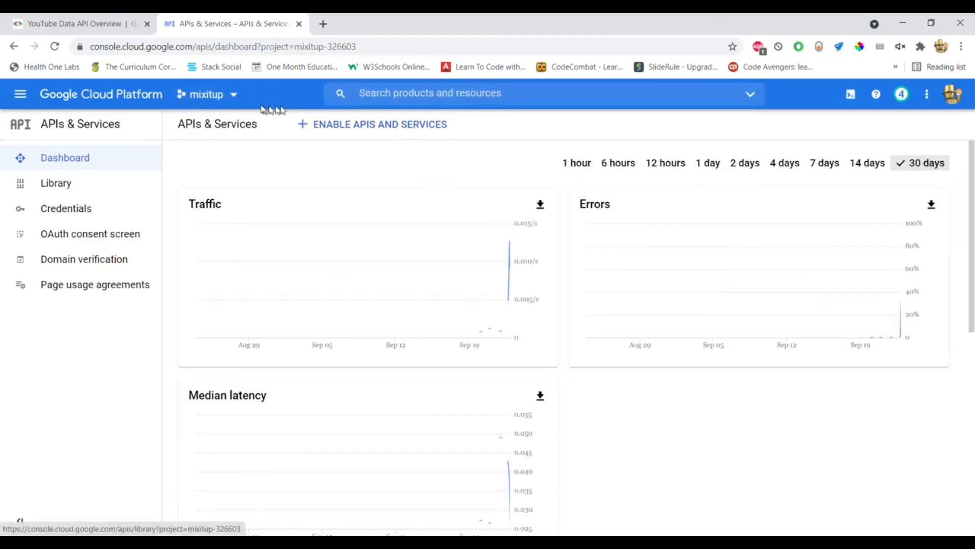
pyautogui.click(234, 95)
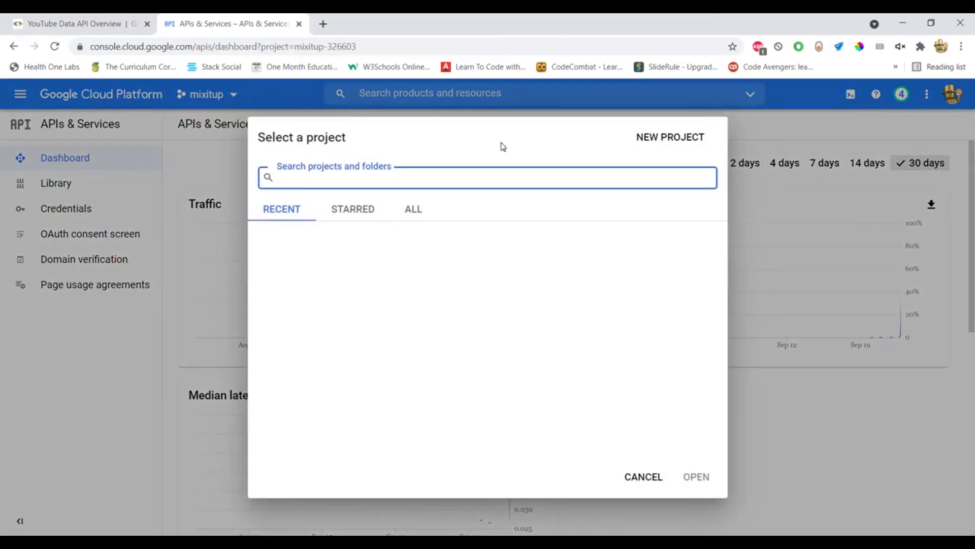
pyautogui.click(232, 96)
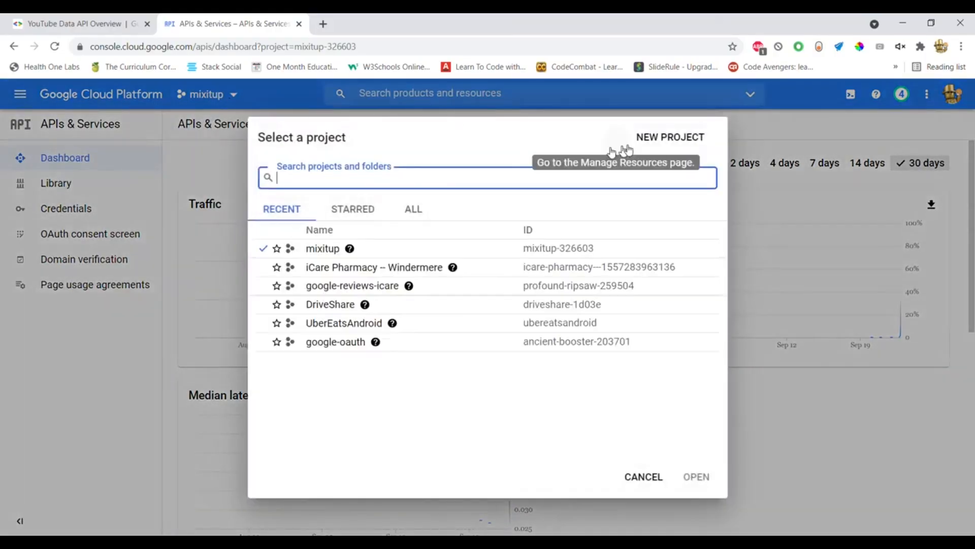
pyautogui.click(652, 146)
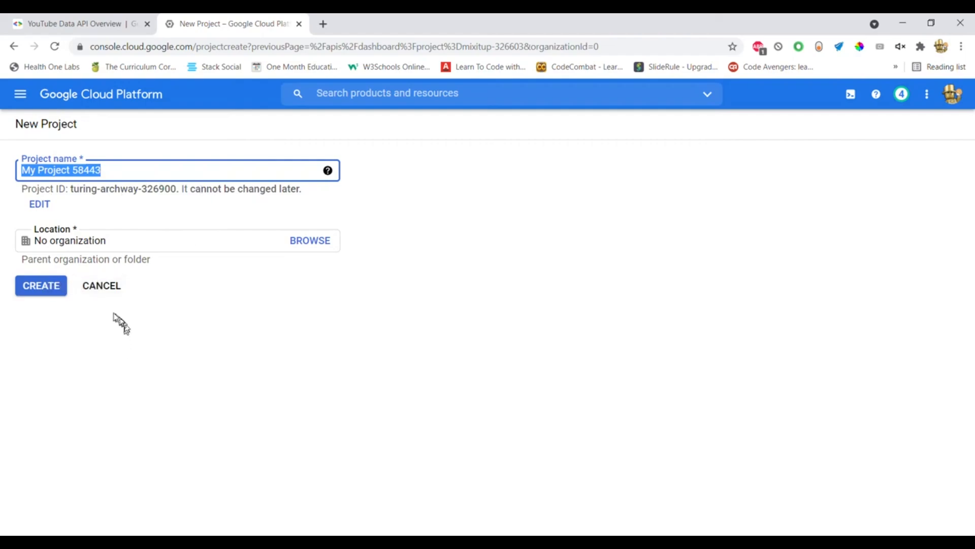
pyautogui.click(102, 287)
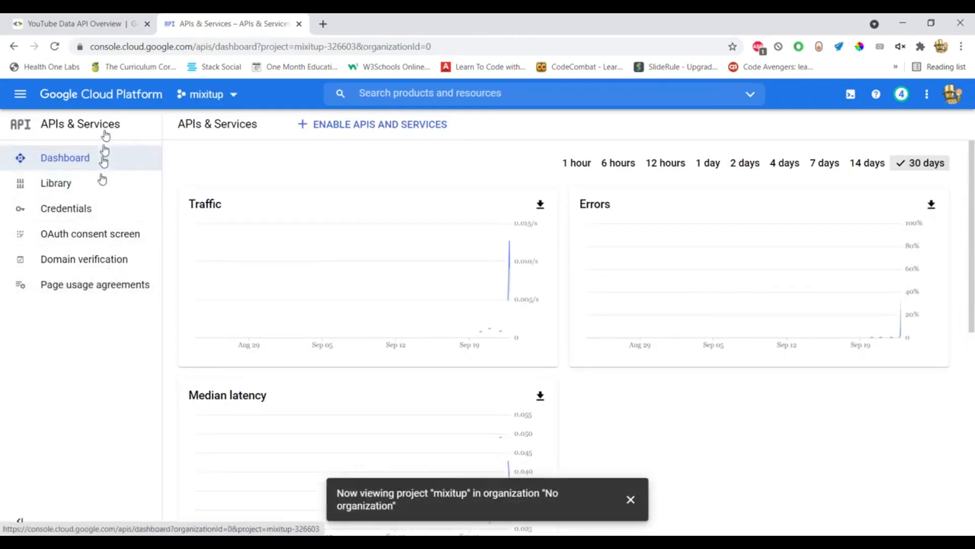
# Search the API Library for "youtube" and open the YouTube Data API v3 entry
pyautogui.click(325, 128)
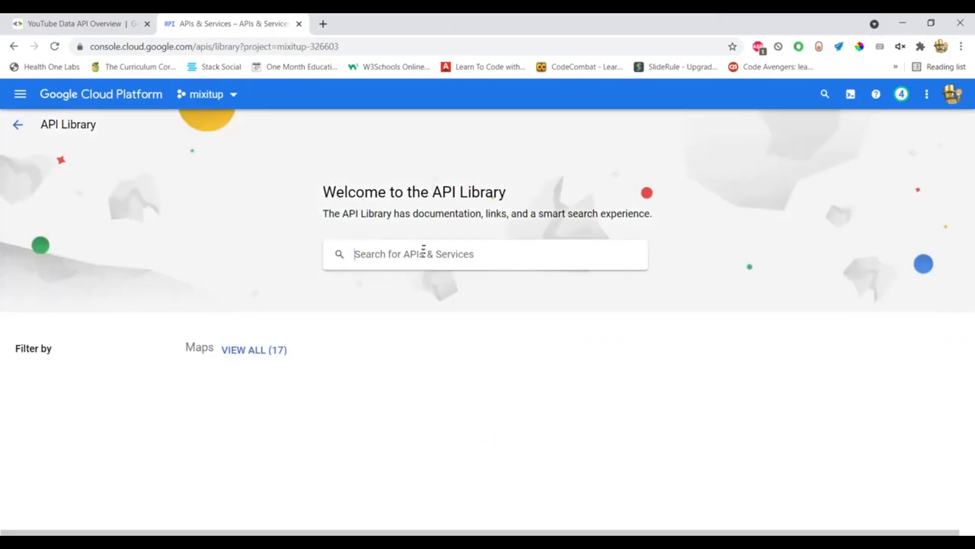
pyautogui.click(422, 258)
pyautogui.write('youtube')
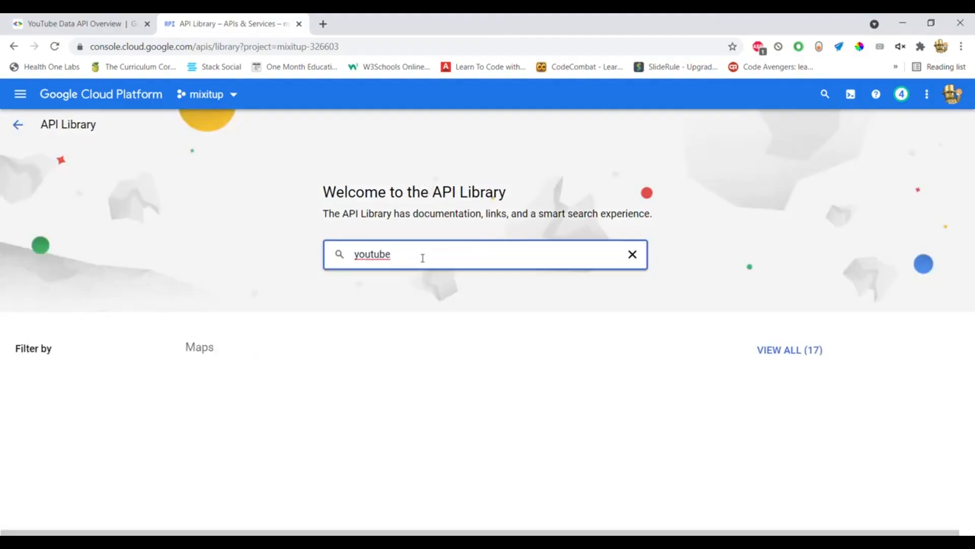
pyautogui.press('Return')
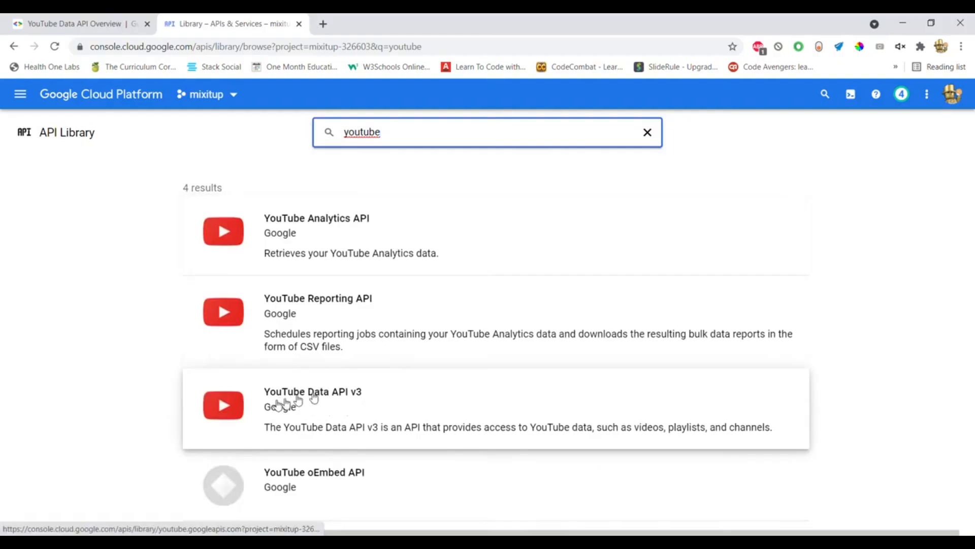
pyautogui.click(327, 398)
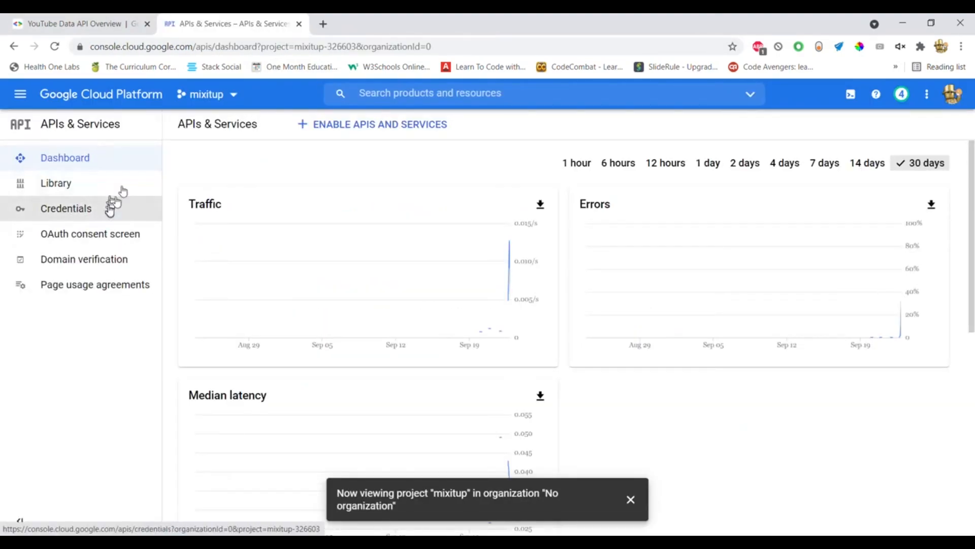
# Create a new API key on the Credentials page of the mixitup project
pyautogui.moveTo(401, 23); pyautogui.dragTo(974, 244)
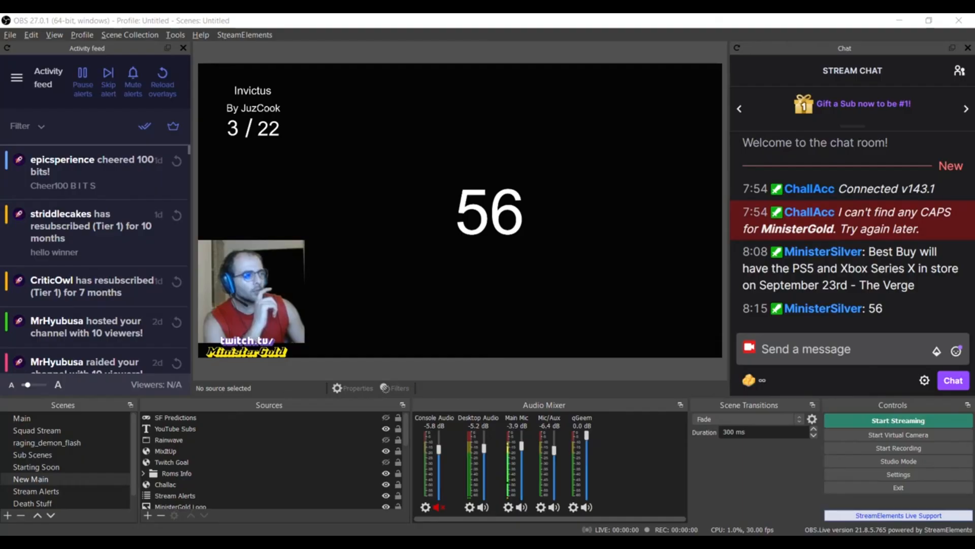
pyautogui.moveTo(974, 161); pyautogui.dragTo(565, 137)
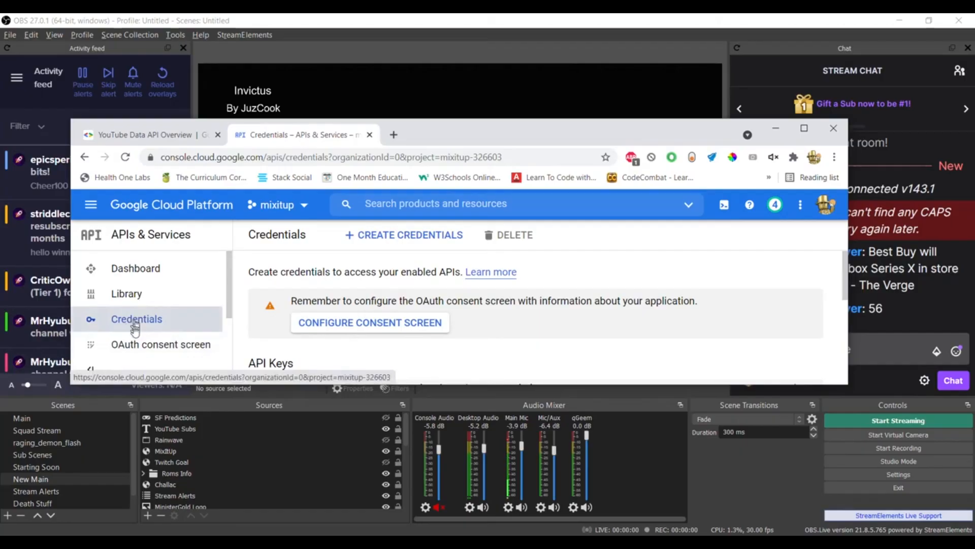
pyautogui.click(383, 239)
pyautogui.click(381, 240)
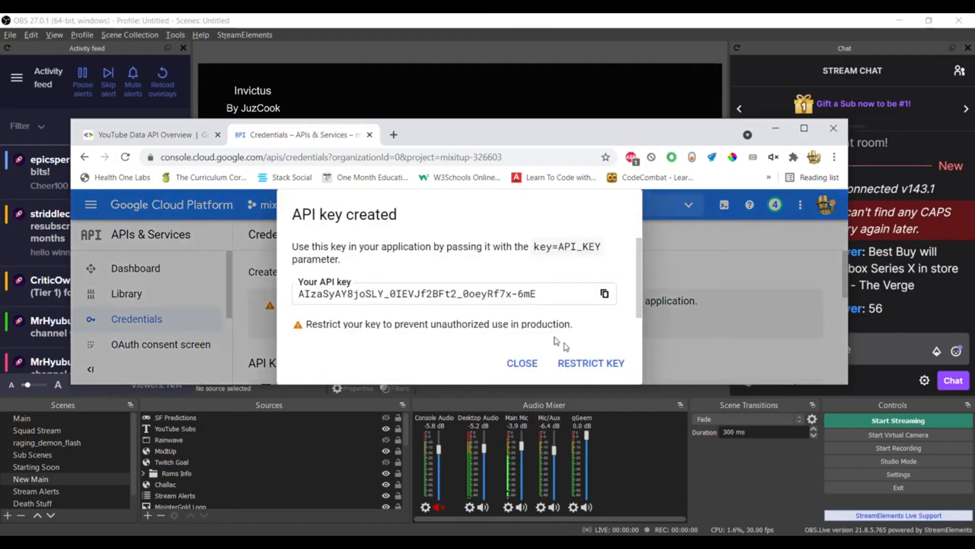
# Open the new API key's restriction settings and set its API restrictions to Restrict key
pyautogui.click(583, 367)
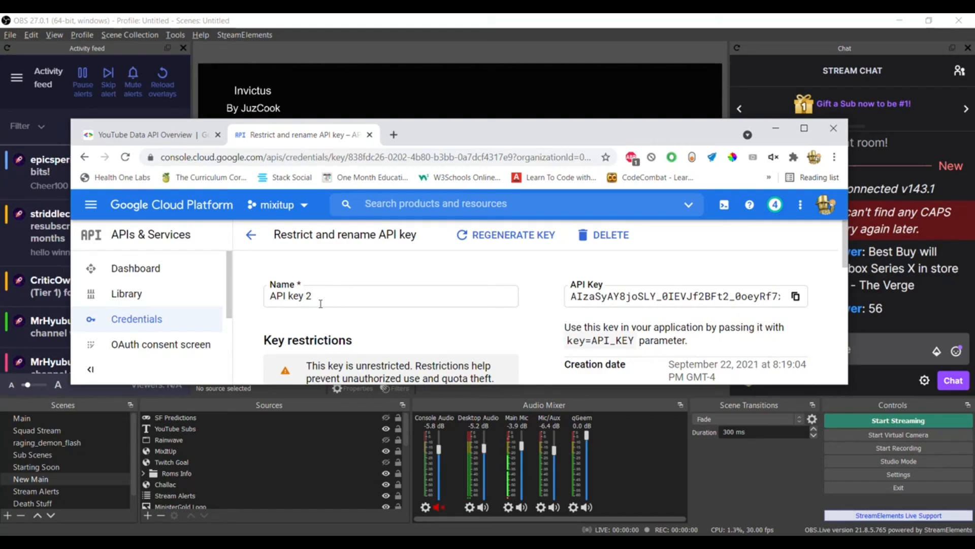
pyautogui.scroll(-5, 315, 277)
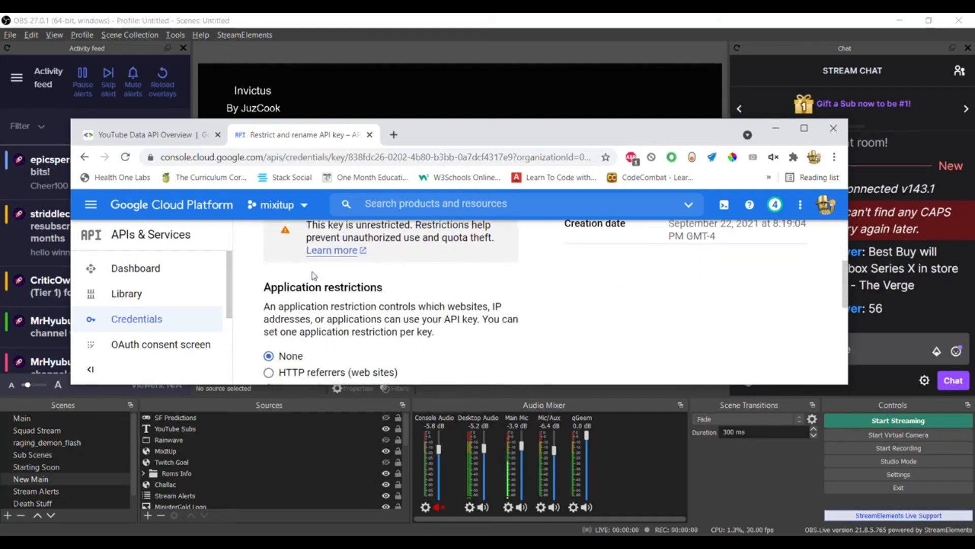
pyautogui.scroll(-3, 314, 276)
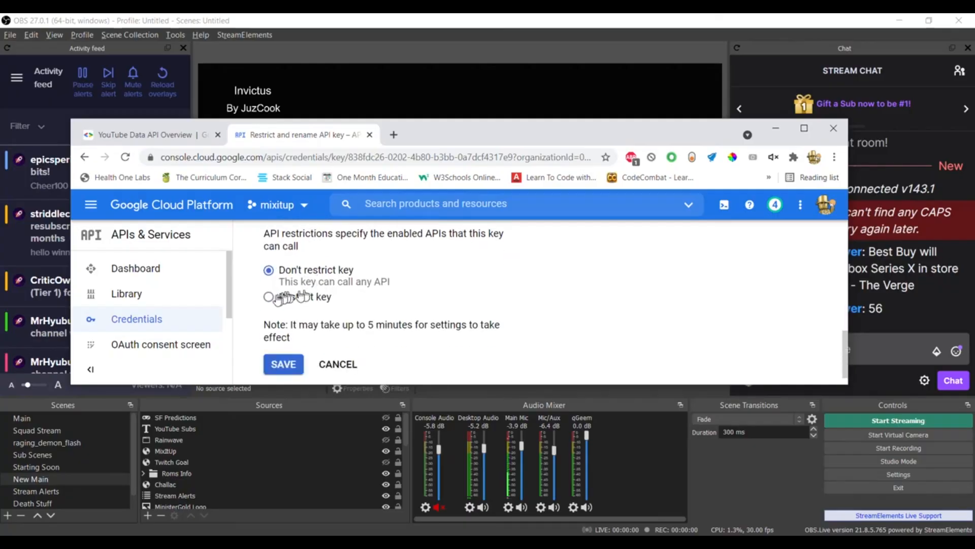
pyautogui.scroll(1, 286, 290)
pyautogui.scroll(1, 286, 290)
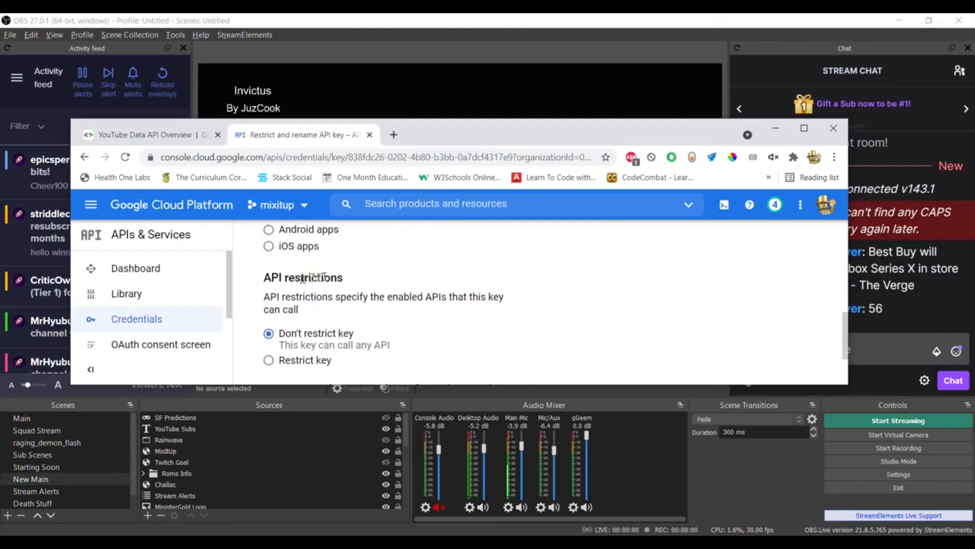
pyautogui.click(292, 361)
pyautogui.scroll(-3, 315, 305)
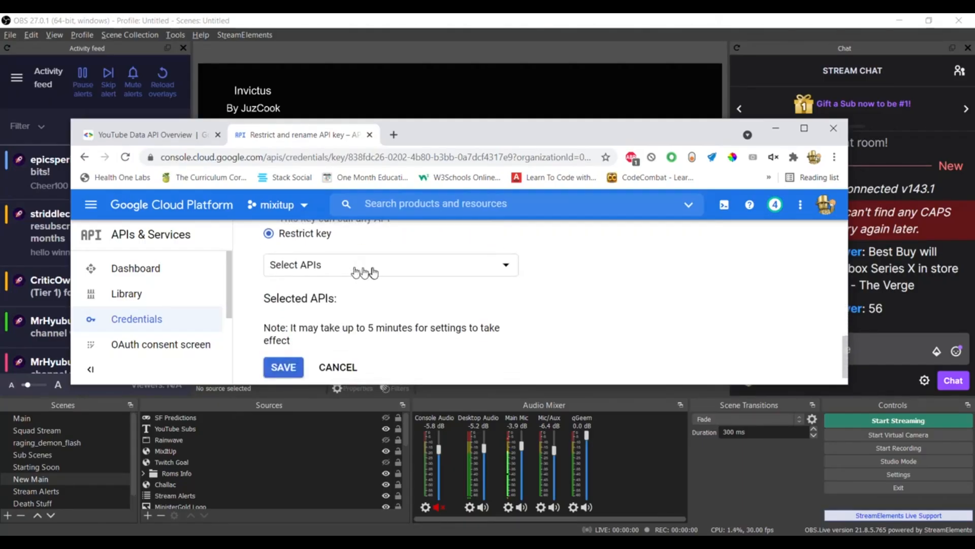
# Allow only YouTube Data API v3 for the key and save the restriction
pyautogui.click(332, 272)
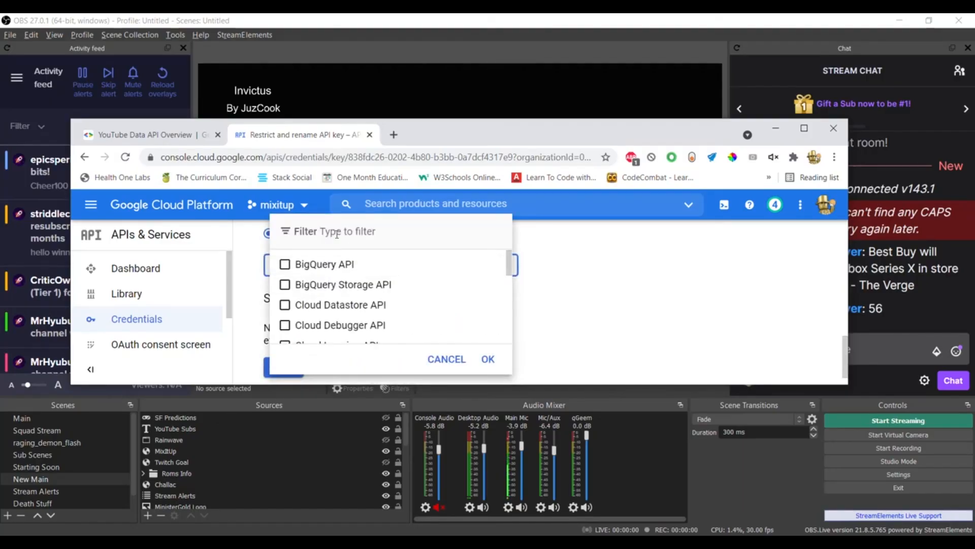
pyautogui.click(336, 233)
pyautogui.write('youtube')
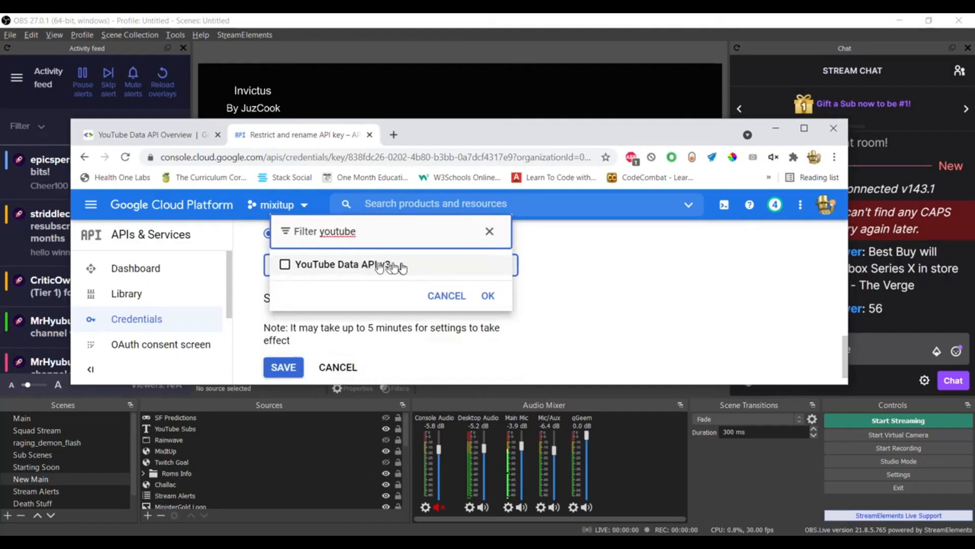
pyautogui.click(285, 264)
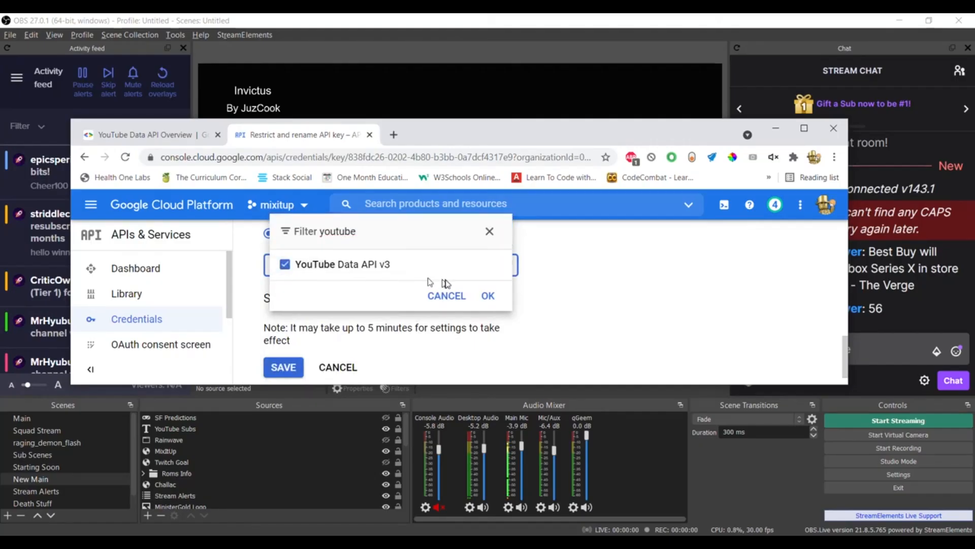
pyautogui.click(488, 295)
pyautogui.scroll(-1, 282, 357)
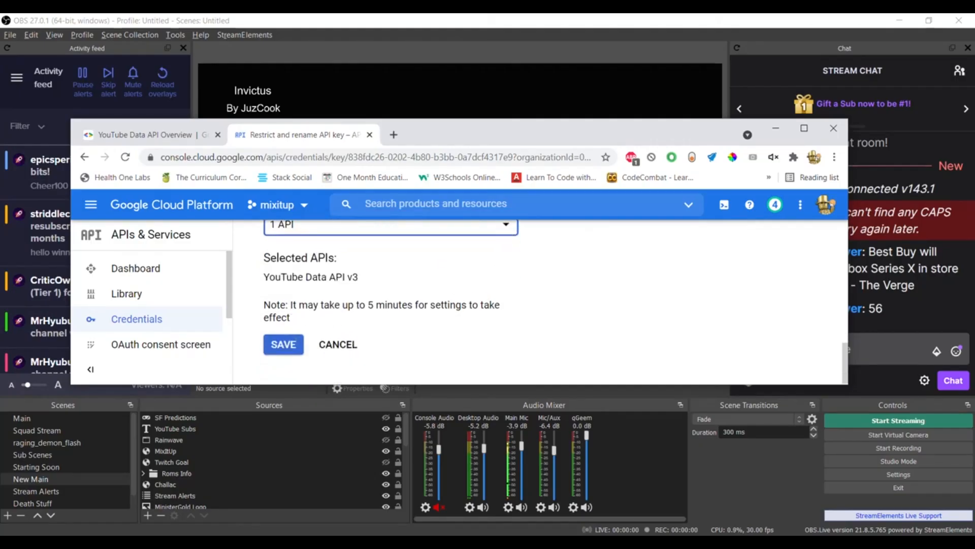
pyautogui.click(289, 342)
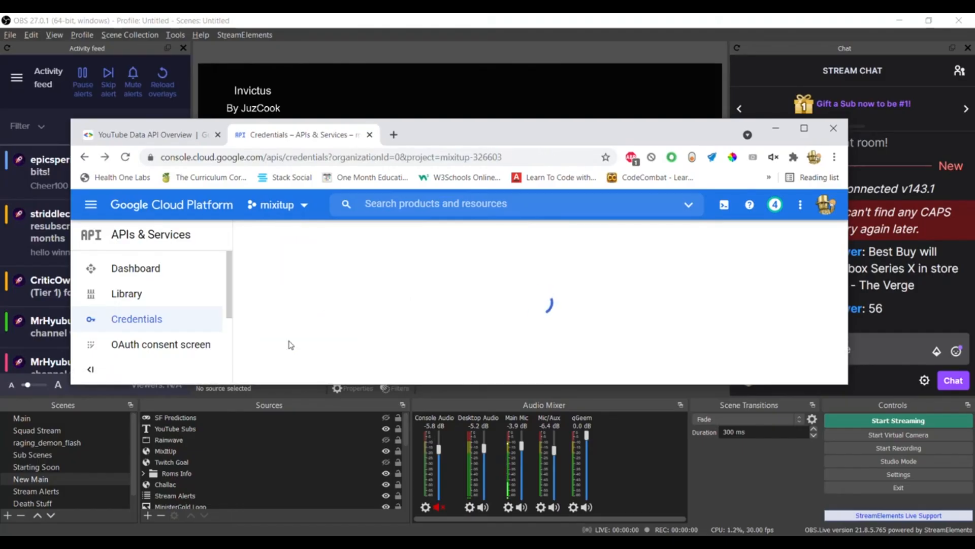
# Find API key 2 in the API Keys list and copy its key value
pyautogui.scroll(-2, 516, 341)
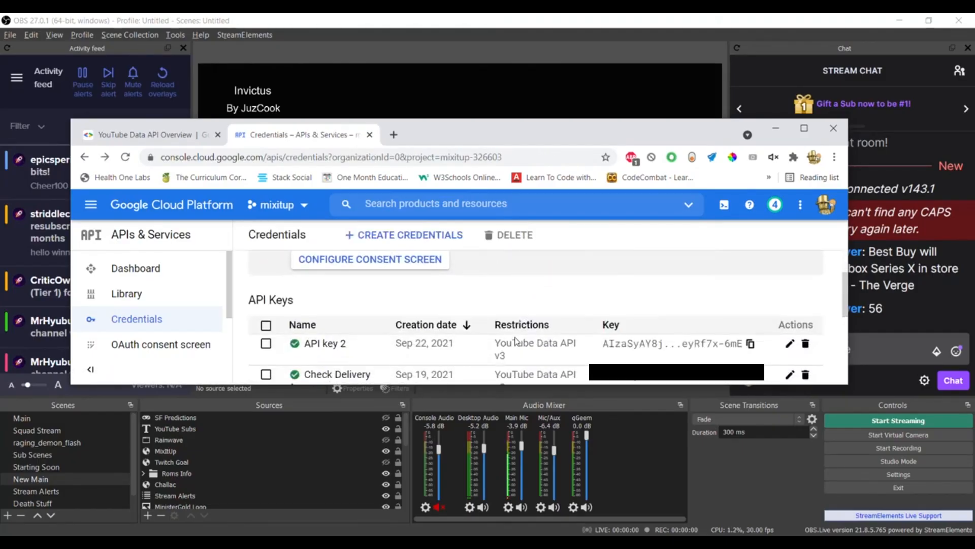
pyautogui.scroll(1, 516, 338)
pyautogui.scroll(1, 517, 337)
pyautogui.scroll(-1, 517, 335)
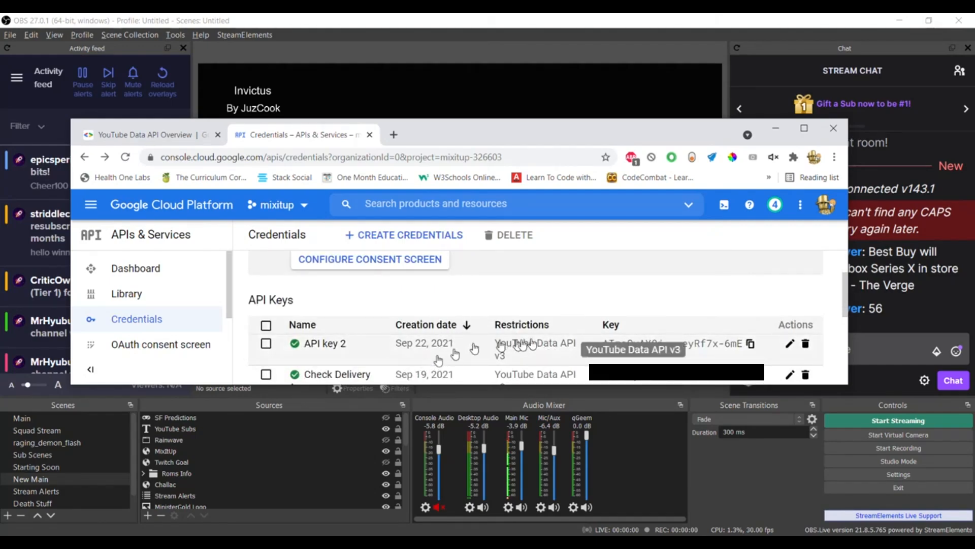
pyautogui.click(744, 345)
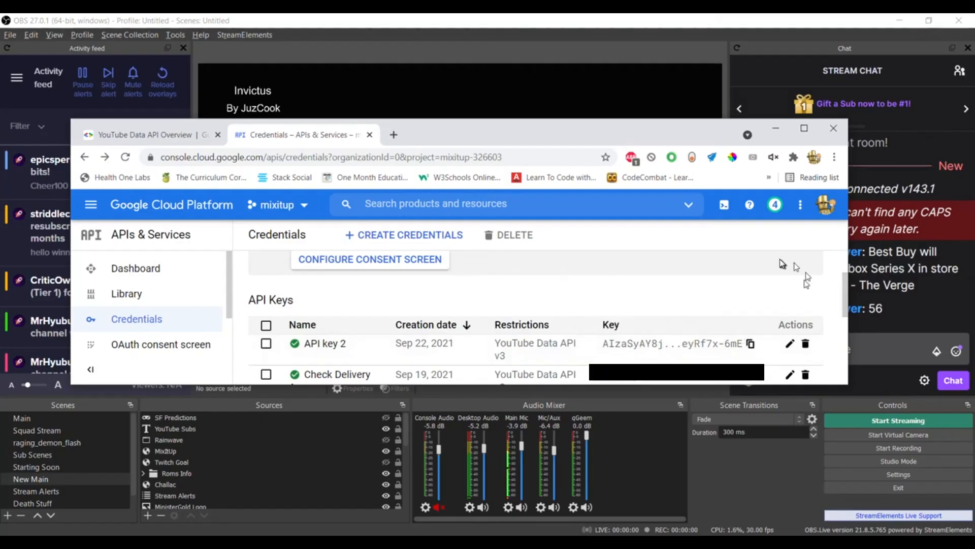
# Delete the API key 2 credential permanently from the API Keys list
pyautogui.scroll(2, 848, 297)
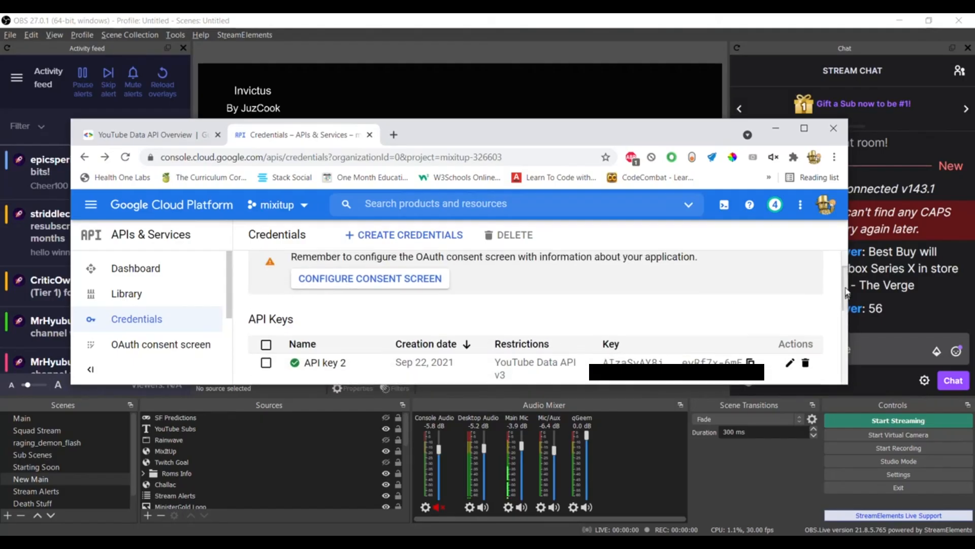
pyautogui.click(806, 371)
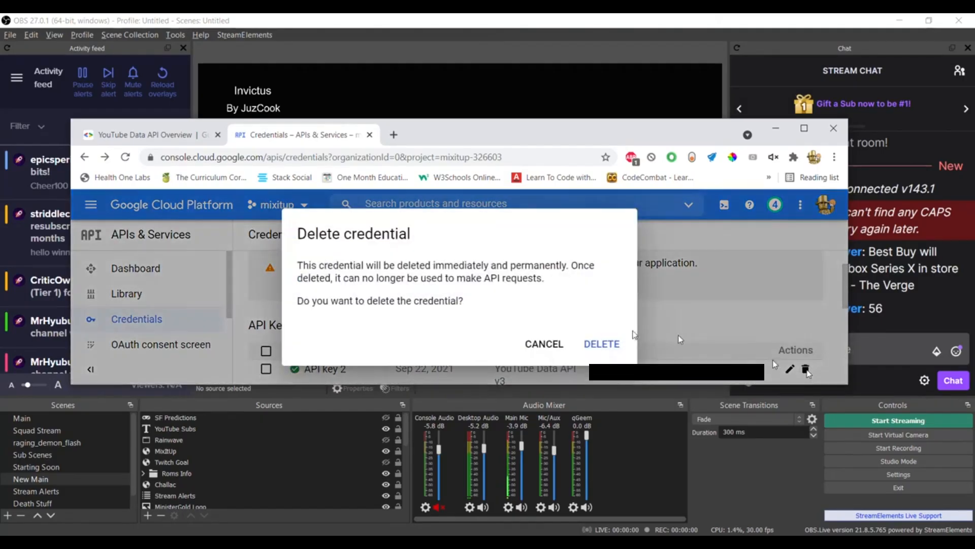
pyautogui.click(606, 345)
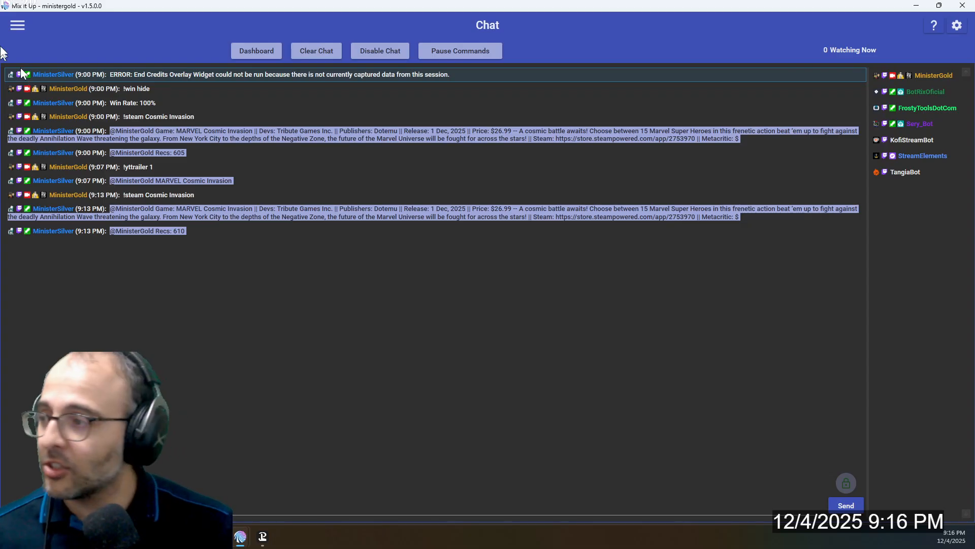
# In Mix It Up, filter the chat commands by "steam" and open the Steam command for editing
pyautogui.click(16, 27)
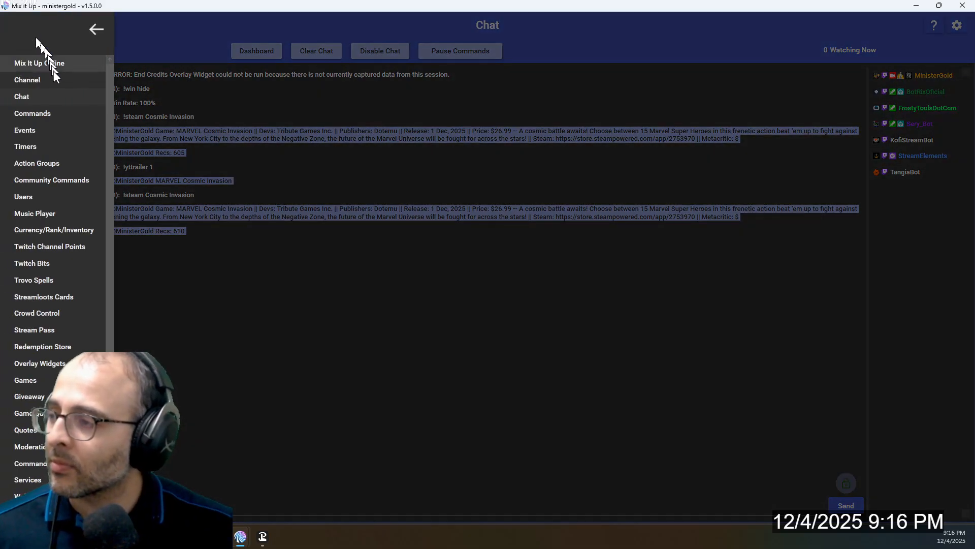
pyautogui.click(50, 111)
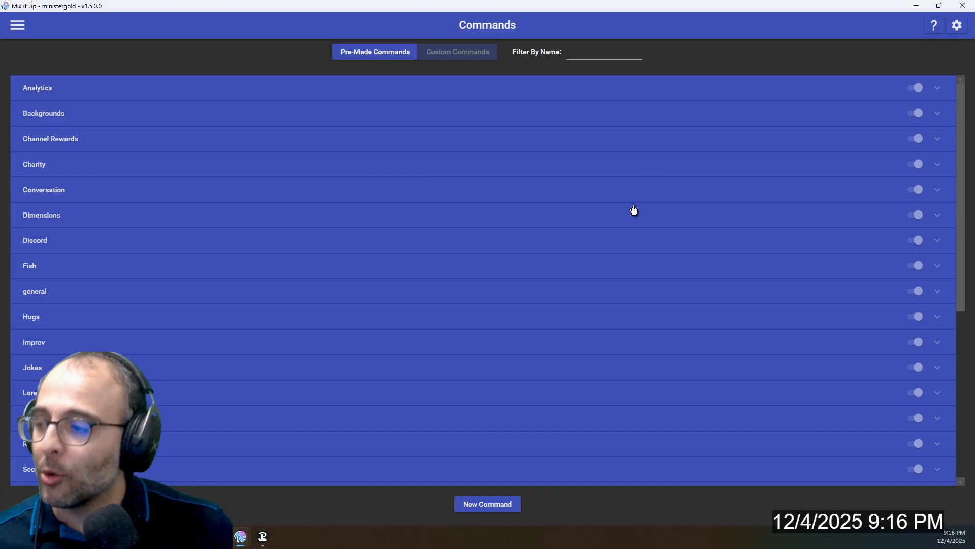
pyautogui.click(592, 53)
pyautogui.write('steam')
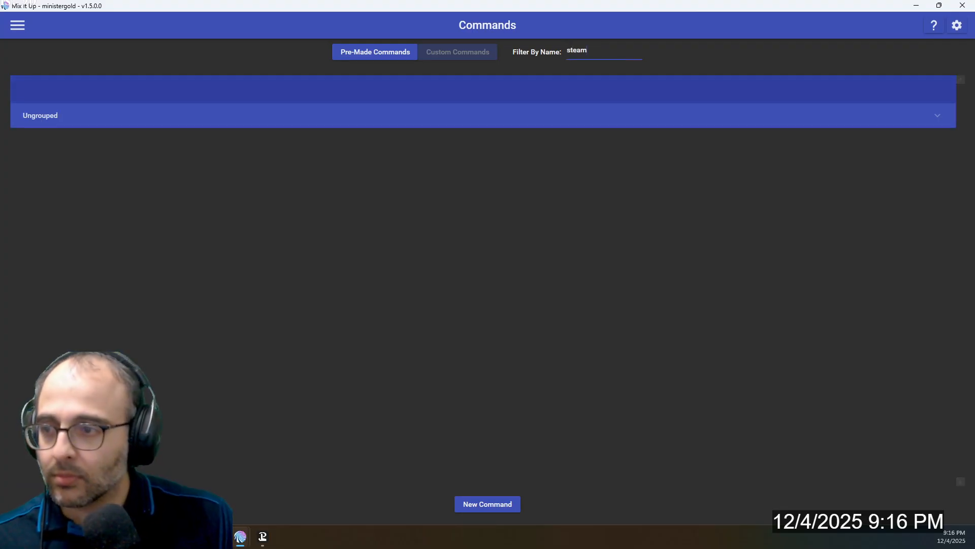
pyautogui.click(650, 112)
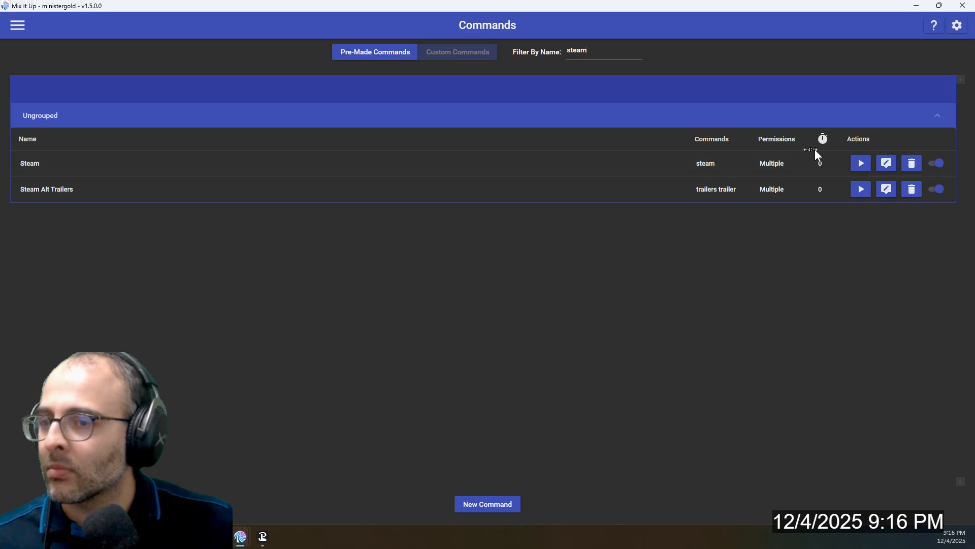
pyautogui.click(883, 163)
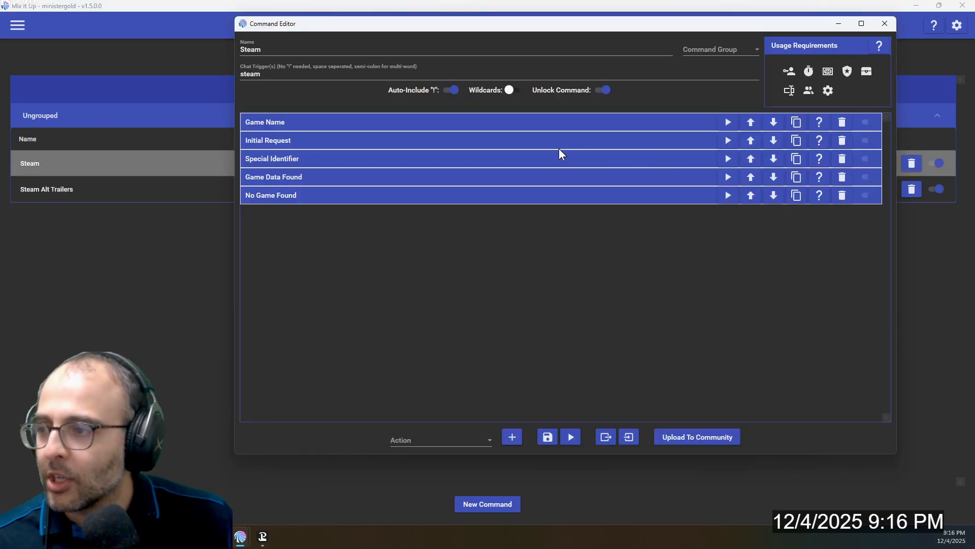
# Expand the Ultimate Request inside Game Data Found and review its URL and JSON-to-special-identifier pairs
pyautogui.click(333, 174)
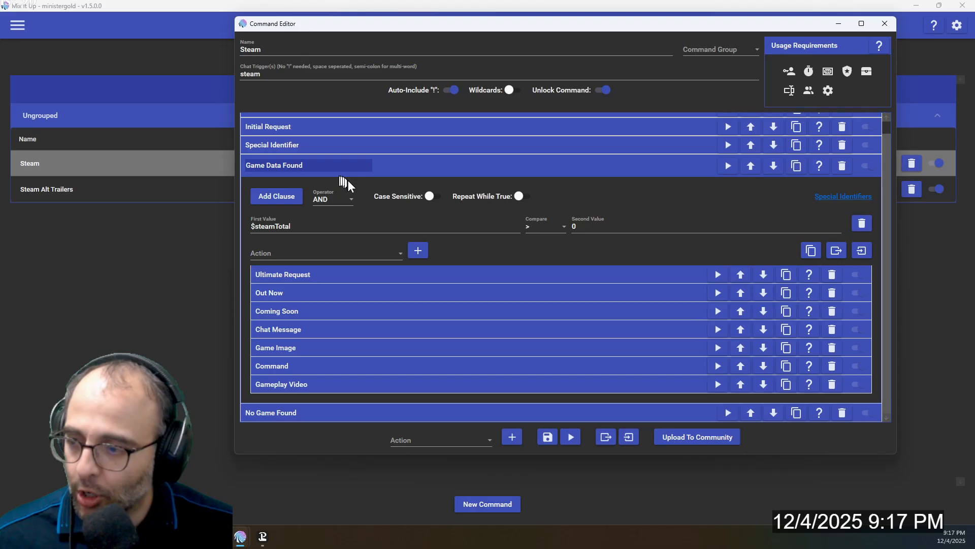
pyautogui.click(353, 275)
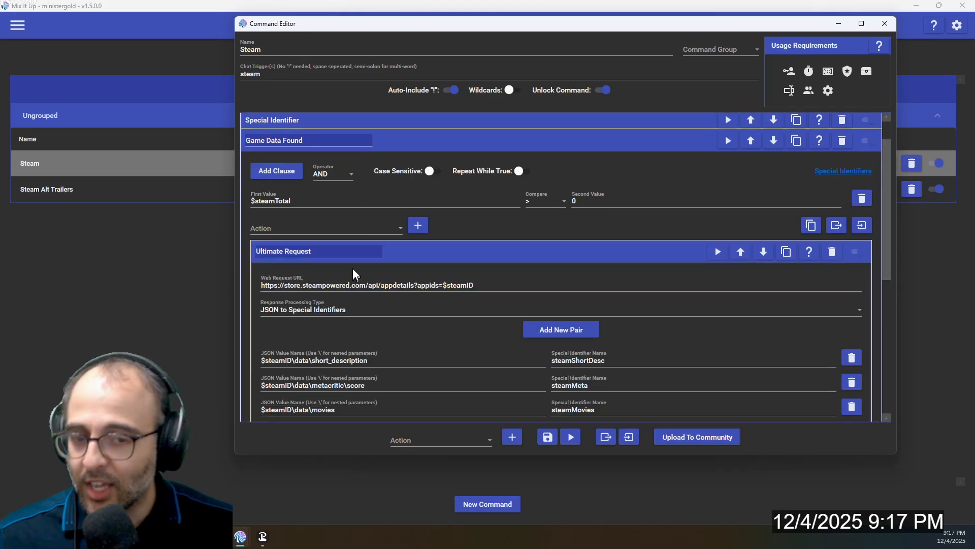
pyautogui.scroll(-9, 353, 274)
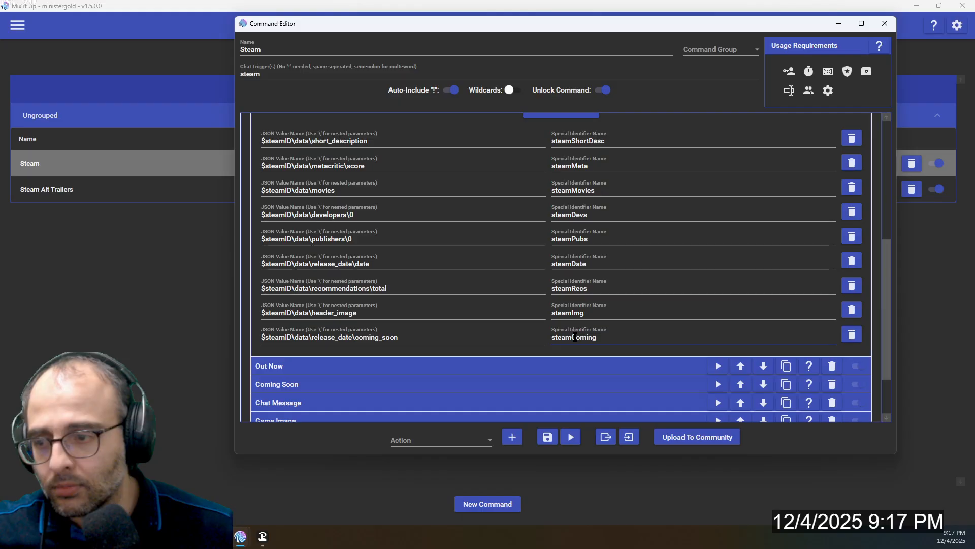
pyautogui.scroll(1, 574, 338)
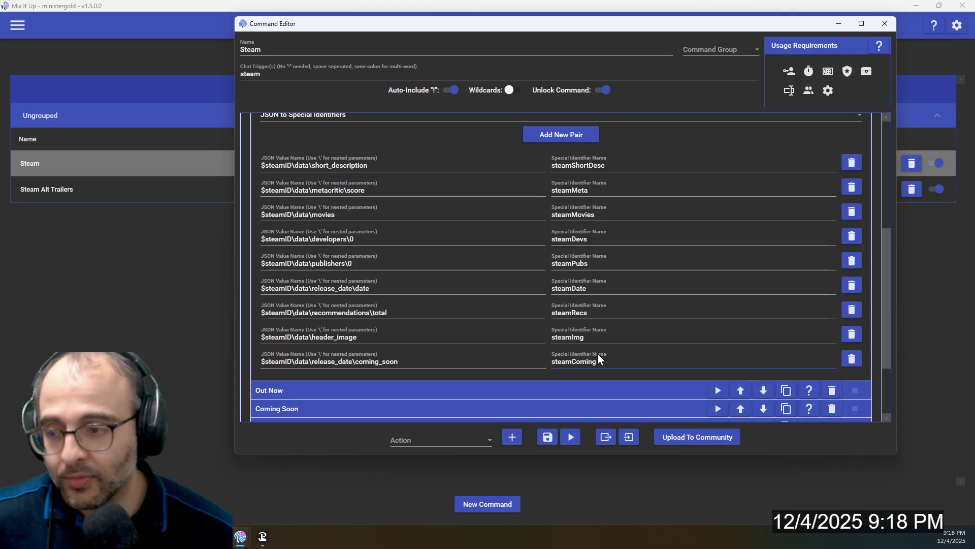
pyautogui.scroll(-4, 597, 351)
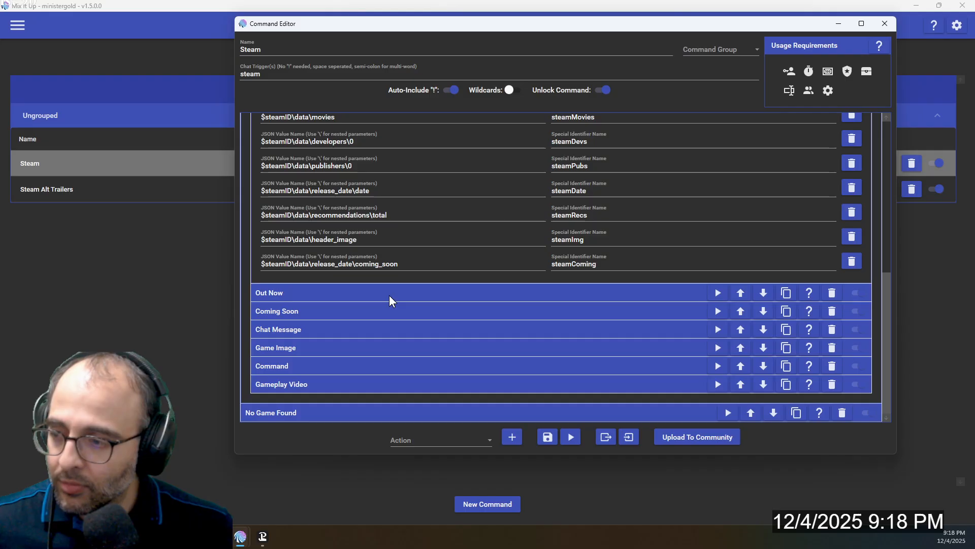
# Expand the Out Now condition and choose Conditional as the type of action to add at command level
pyautogui.click(391, 291)
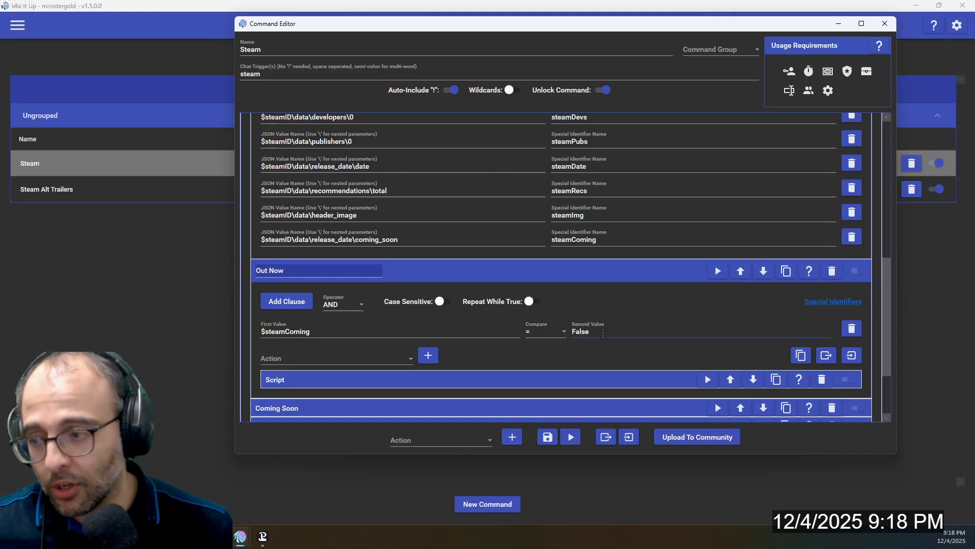
pyautogui.click(419, 437)
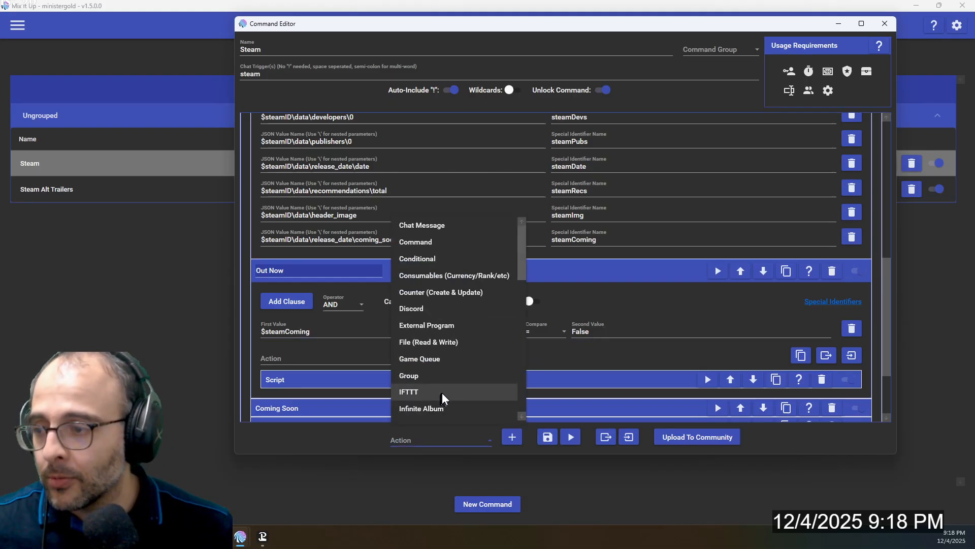
pyautogui.click(428, 262)
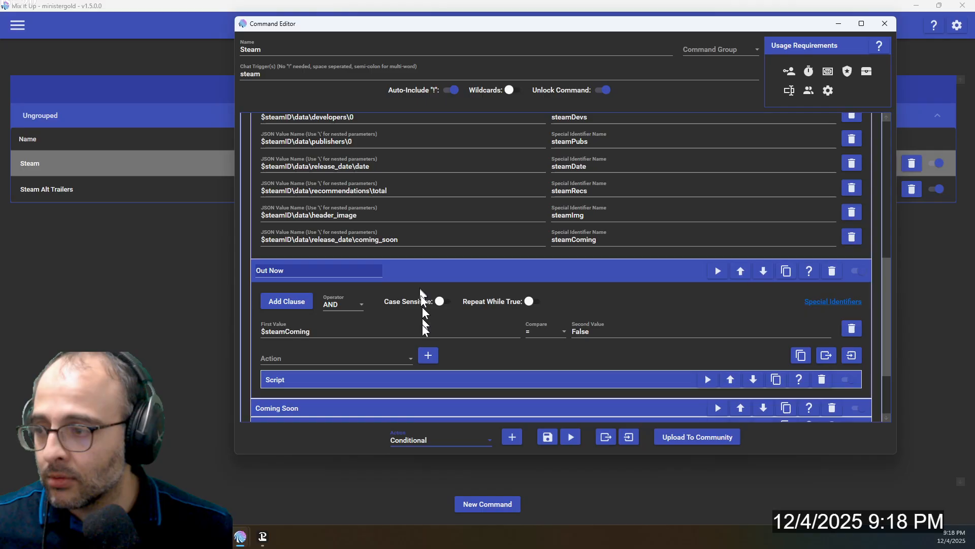
# Choose Script as the type of action to add inside the Out Now condition
pyautogui.scroll(8, 424, 353)
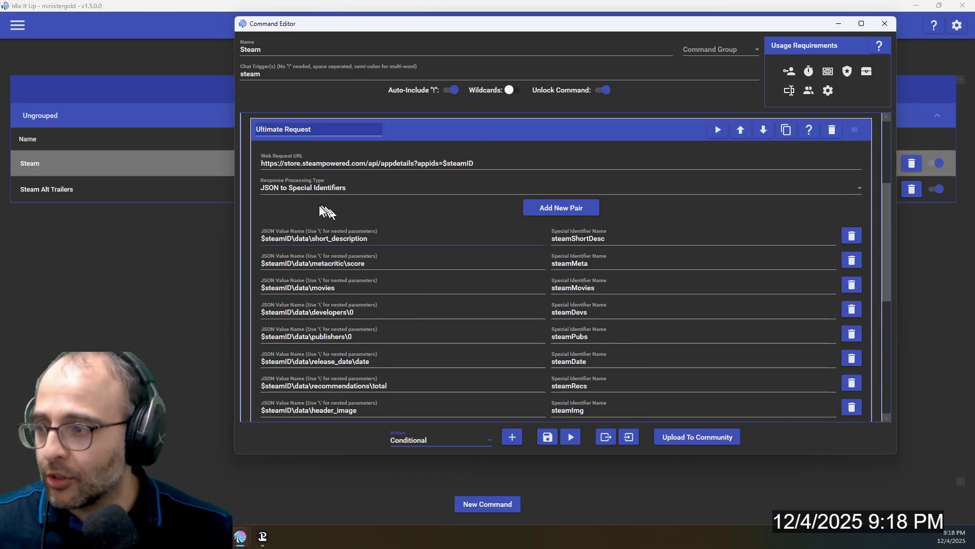
pyautogui.scroll(6, 325, 211)
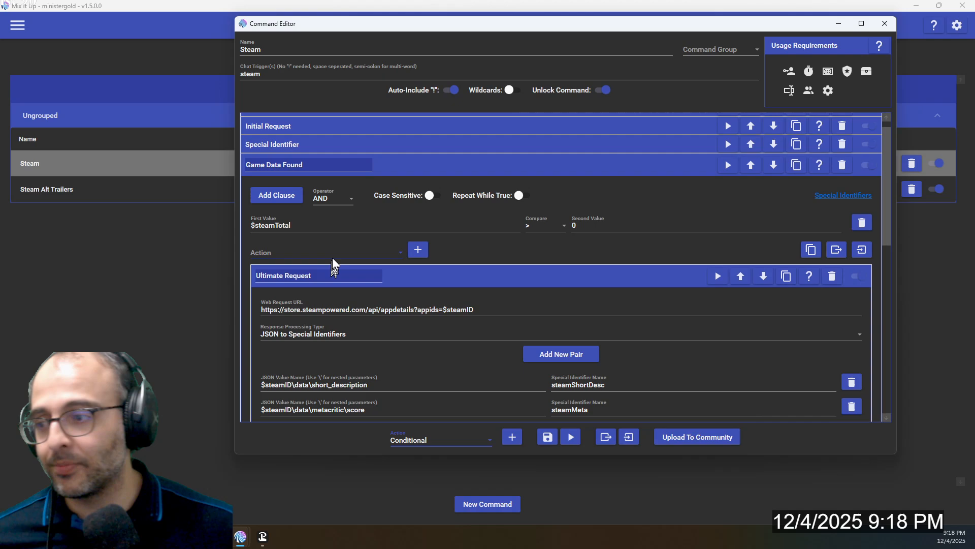
pyautogui.scroll(-5, 335, 267)
pyautogui.scroll(-4, 335, 282)
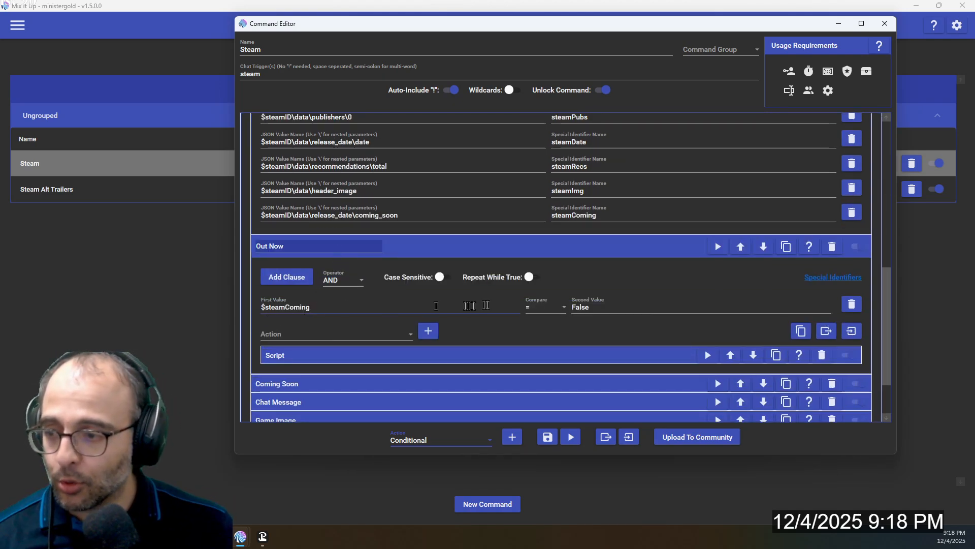
pyautogui.click(370, 334)
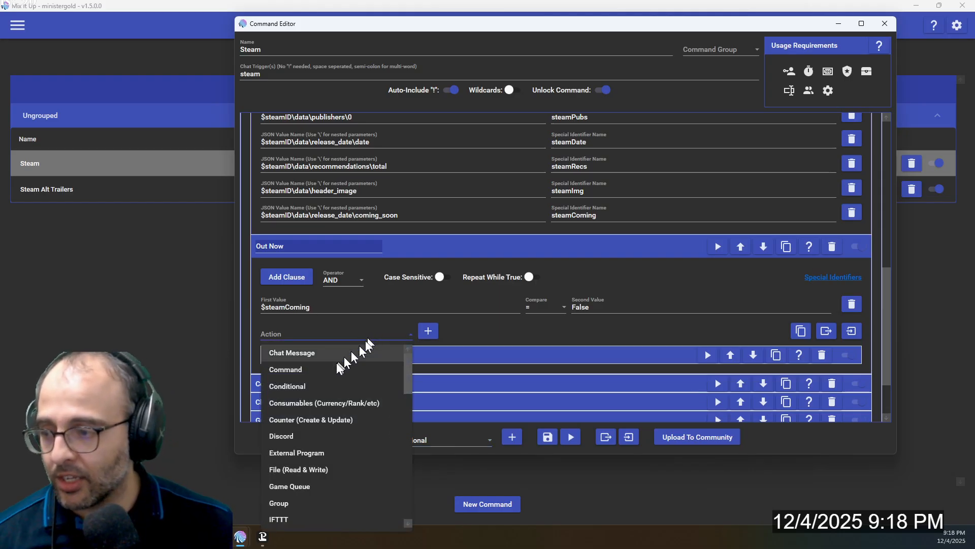
pyautogui.scroll(-1, 334, 441)
pyautogui.scroll(-5, 334, 440)
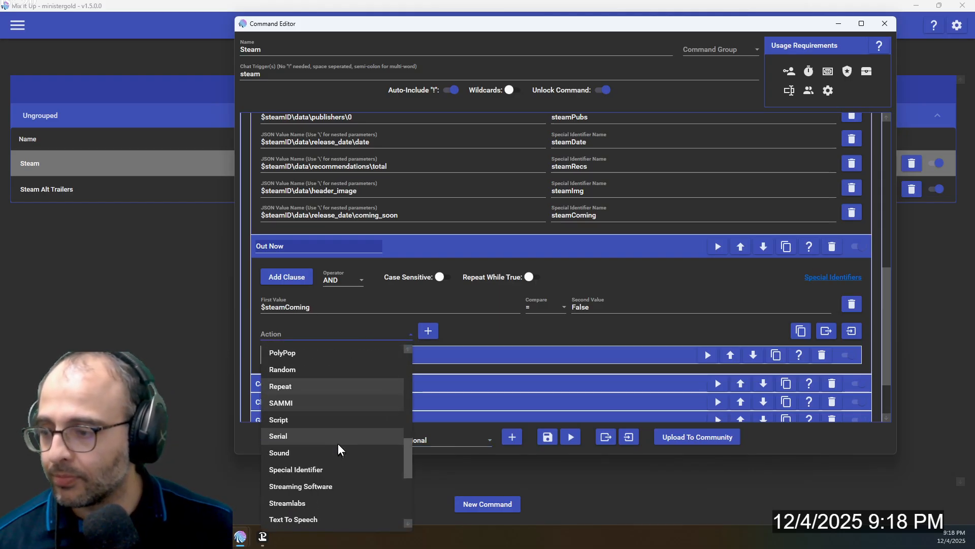
pyautogui.scroll(-2, 312, 464)
pyautogui.scroll(-2, 308, 472)
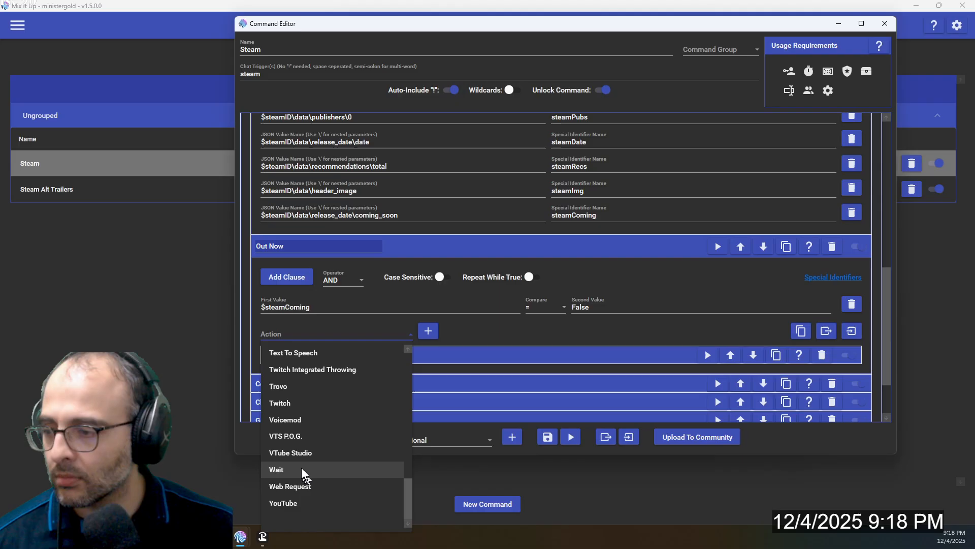
pyautogui.scroll(2, 298, 404)
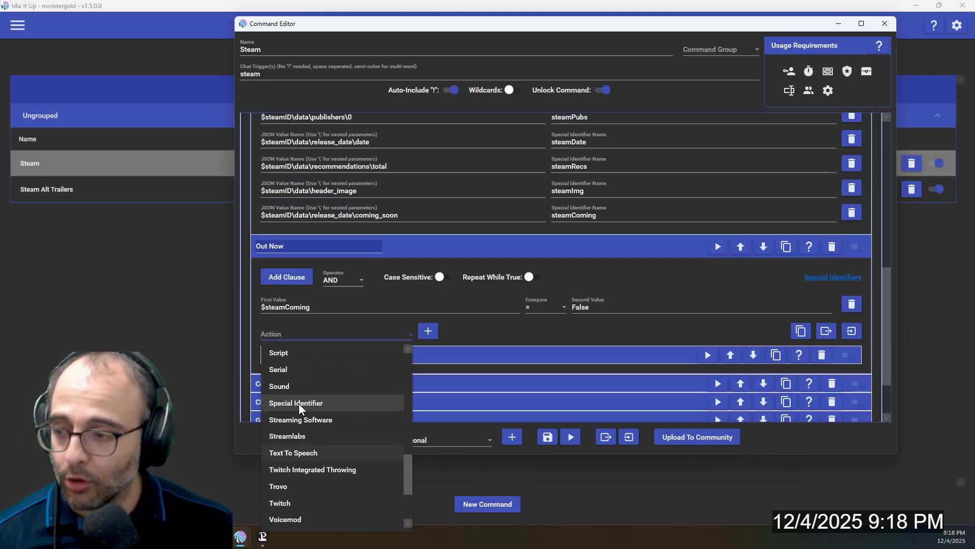
pyautogui.click(292, 356)
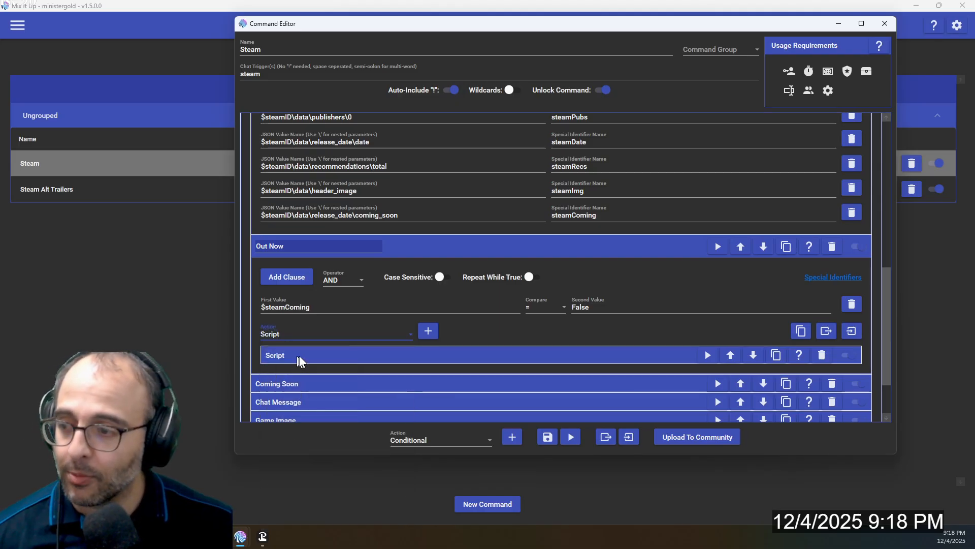
# Expand the Script action in Out Now, review its JavaScript price formatting code, and collapse Out Now
pyautogui.click(334, 355)
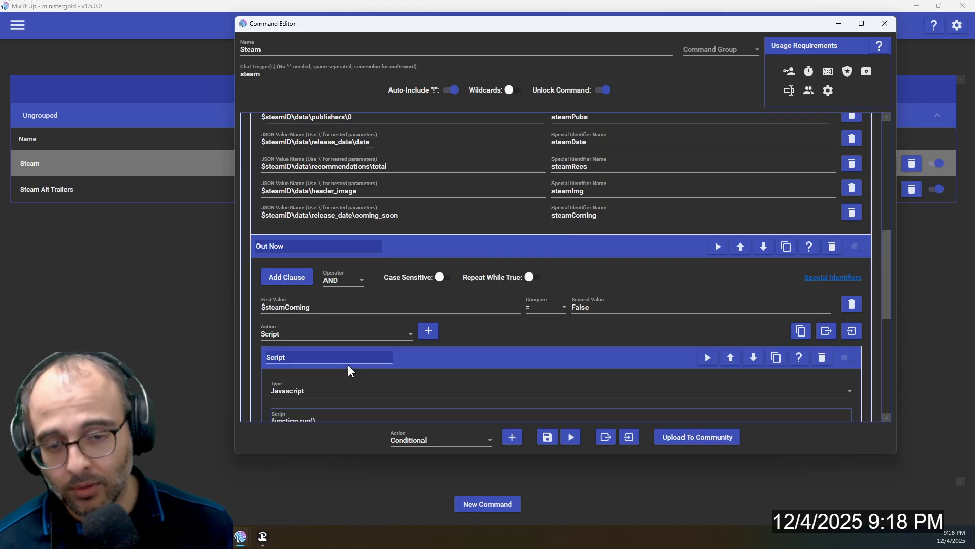
pyautogui.scroll(-4, 348, 371)
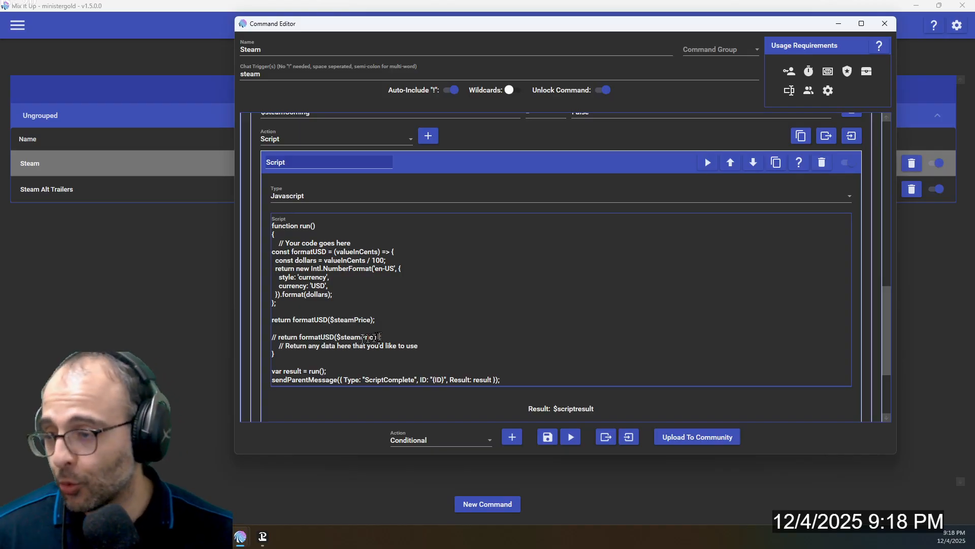
pyautogui.scroll(3, 370, 338)
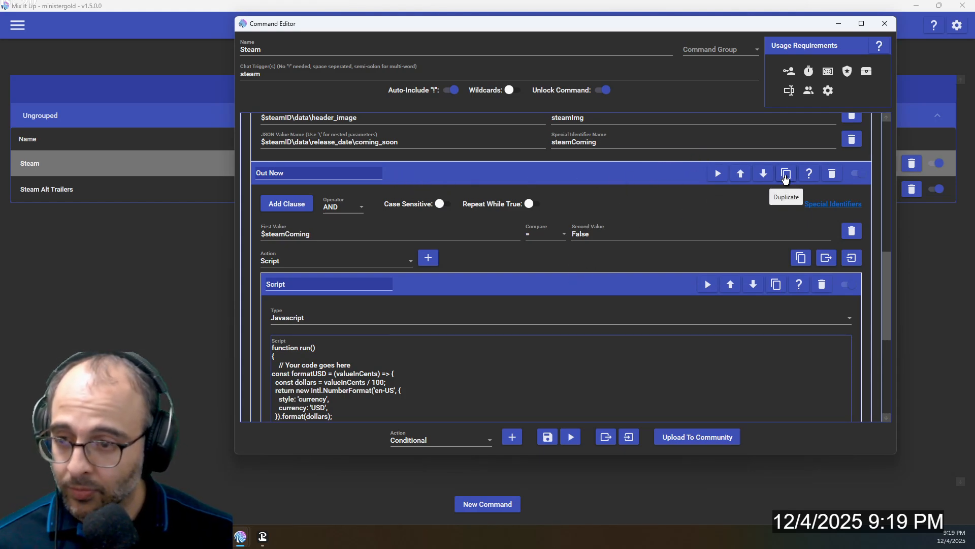
pyautogui.click(449, 179)
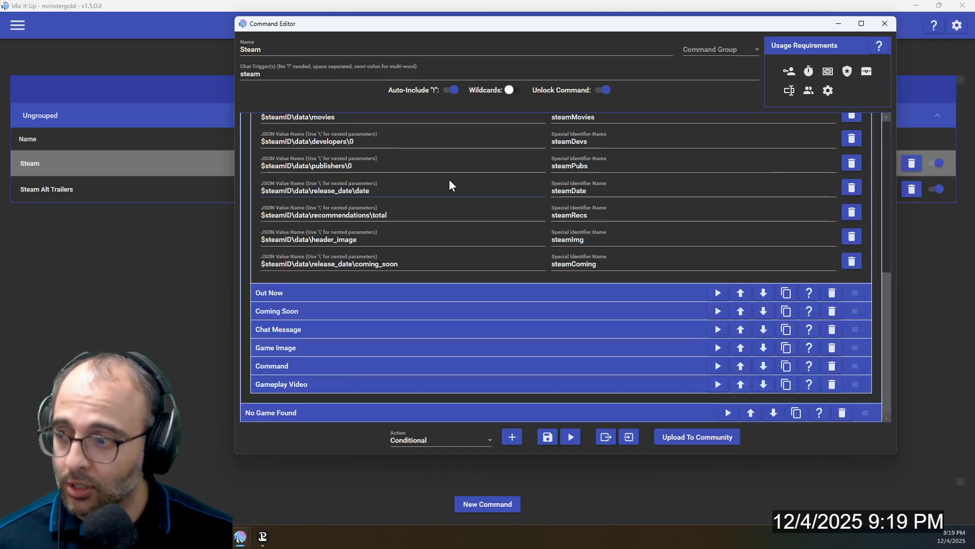
# Expand the Coming Soon condition and review its $steamComing clause and the script's return line
pyautogui.click(339, 315)
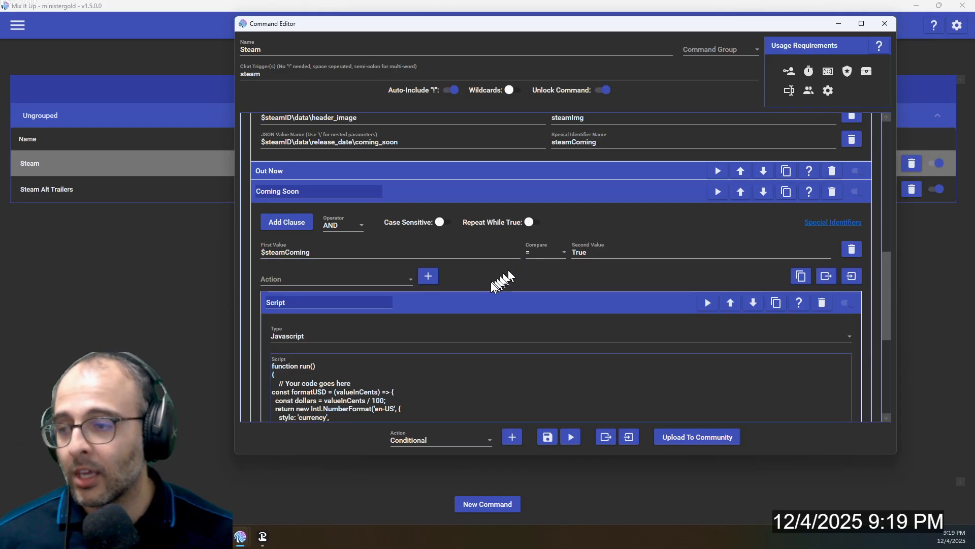
pyautogui.scroll(-4, 489, 287)
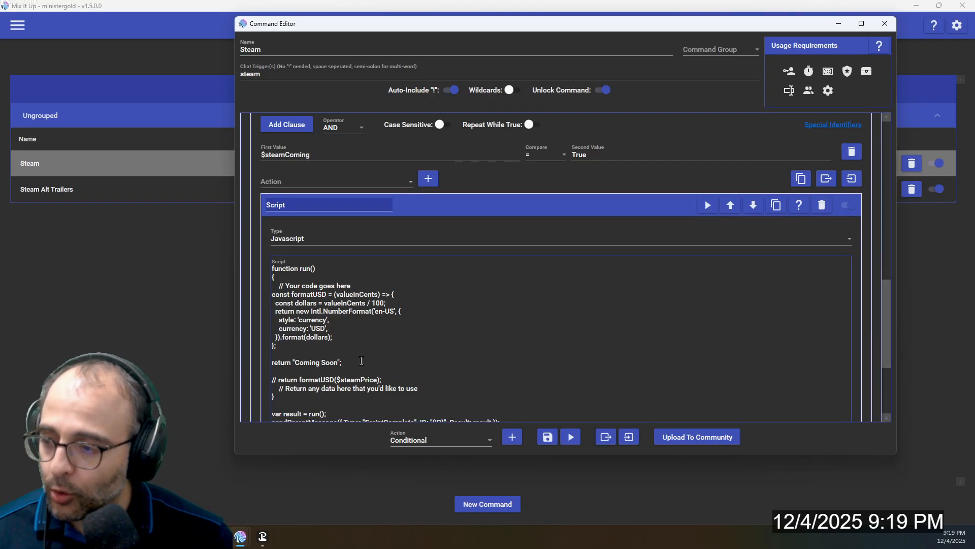
pyautogui.scroll(11, 339, 357)
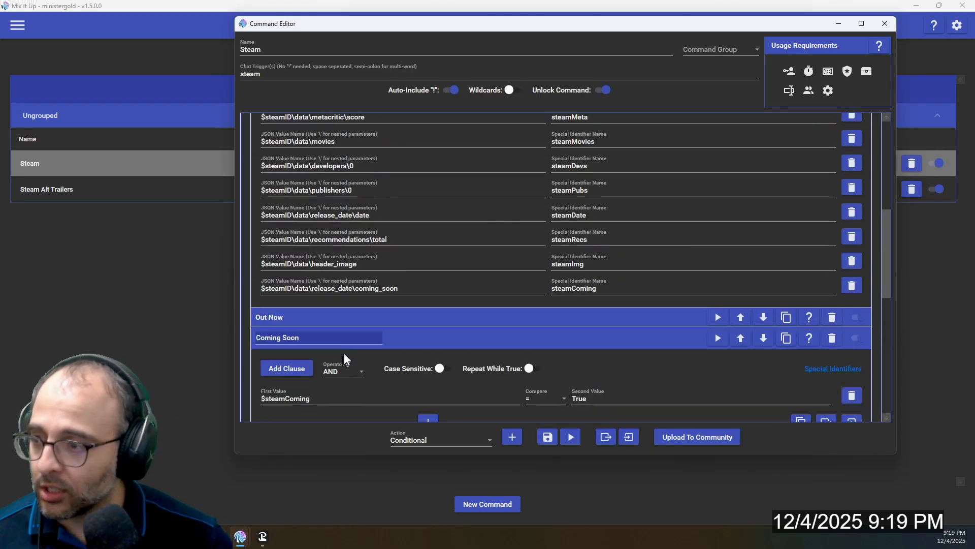
# Reopen the Out Now condition's script and highlight the formatUSD($steamPrice) expression in its return line
pyautogui.click(365, 354)
pyautogui.scroll(-10, 383, 340)
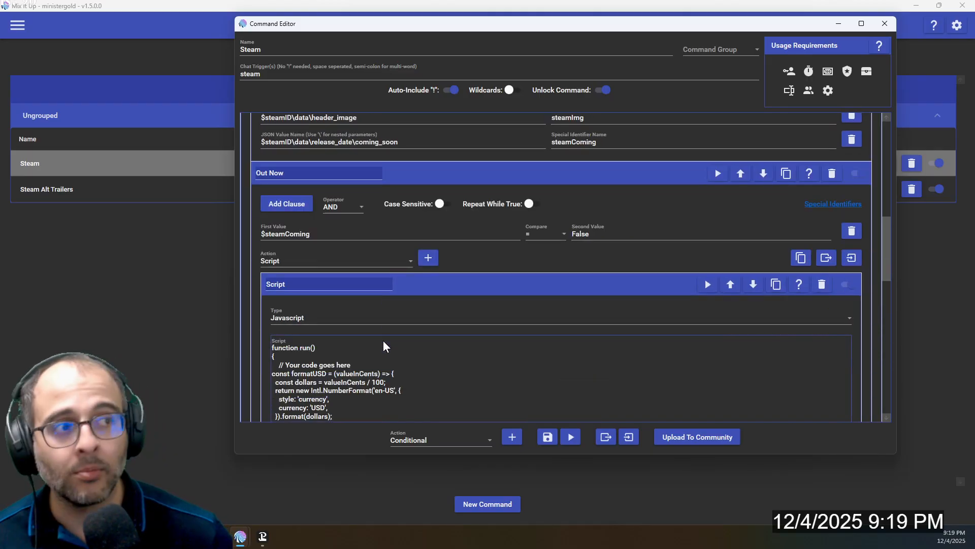
pyautogui.scroll(-3, 383, 340)
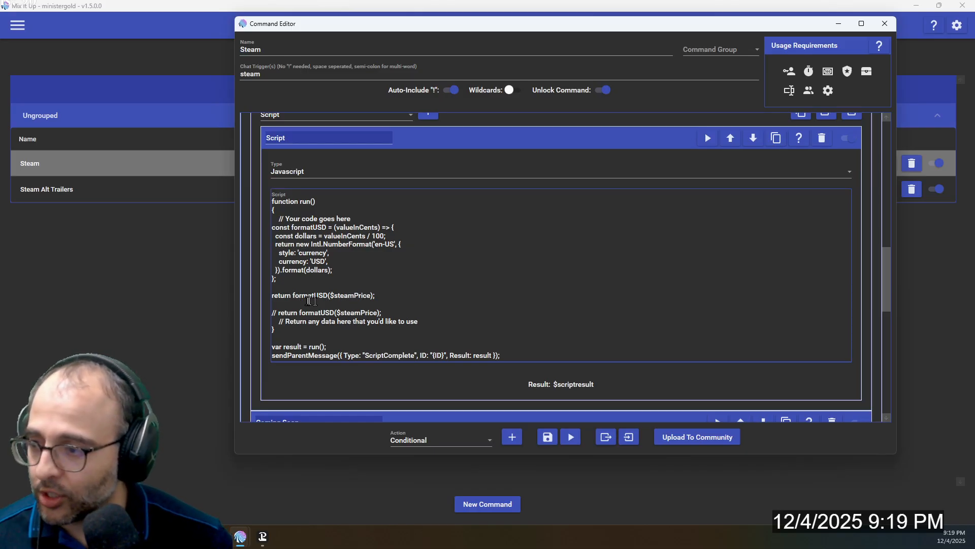
pyautogui.moveTo(292, 295); pyautogui.dragTo(377, 301)
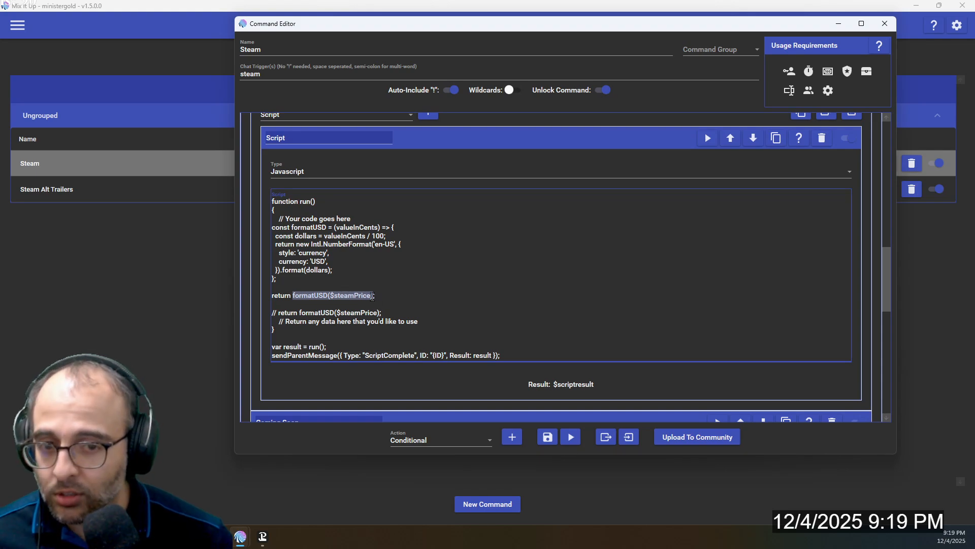
pyautogui.moveTo(373, 296); pyautogui.dragTo(387, 297)
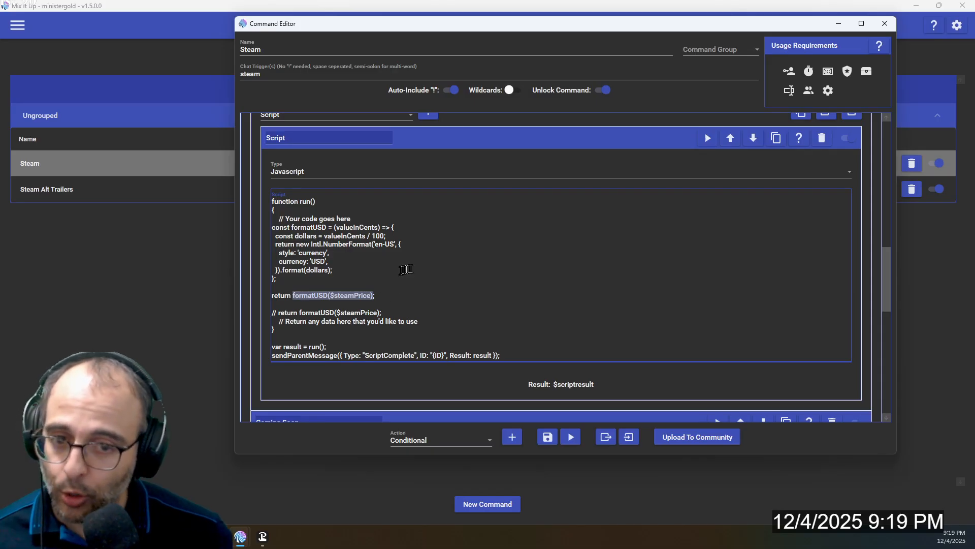
# Collapse the script in Out Now, the Out Now and Coming Soon conditions, and the Ultimate Request action after viewing its JSON pairs
pyautogui.scroll(3, 433, 254)
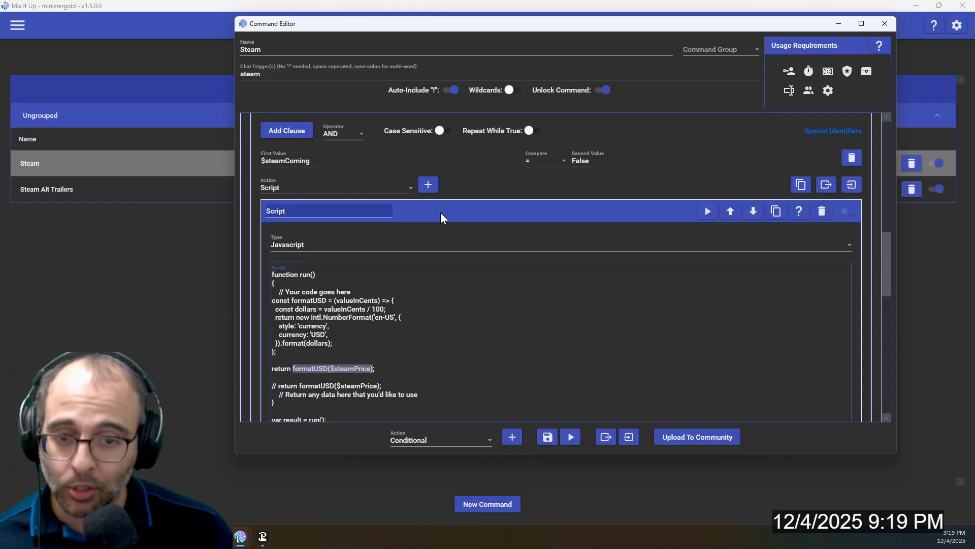
pyautogui.click(440, 215)
pyautogui.scroll(3, 438, 222)
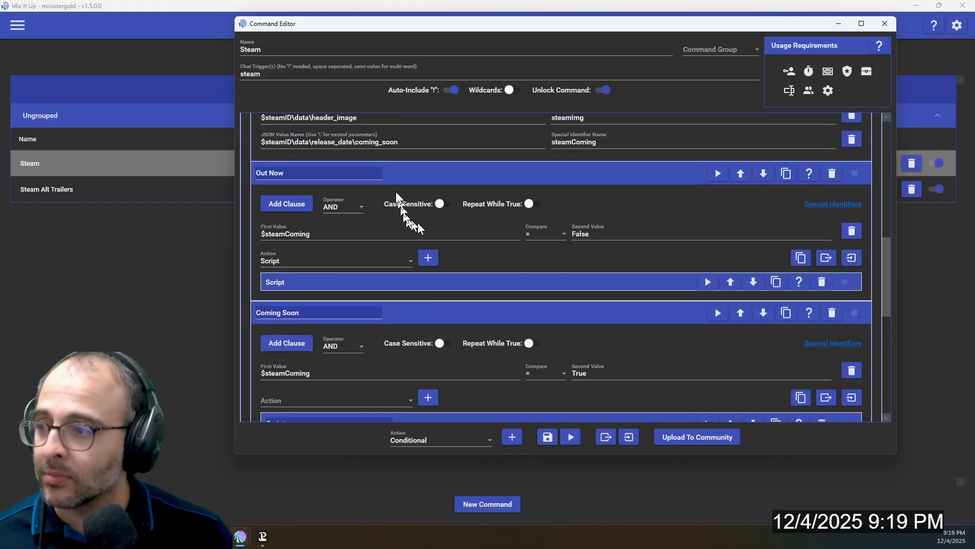
pyautogui.click(396, 174)
pyautogui.click(397, 191)
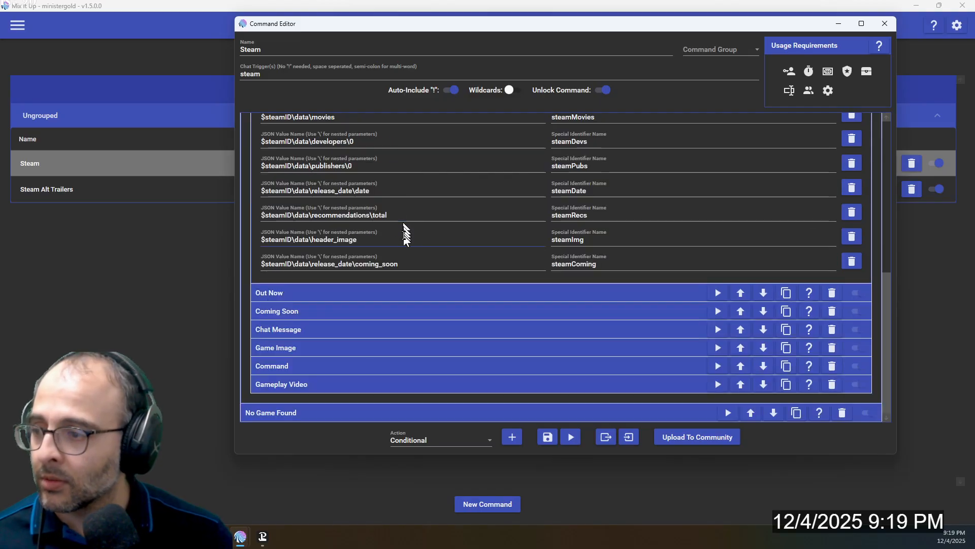
pyautogui.scroll(5, 404, 243)
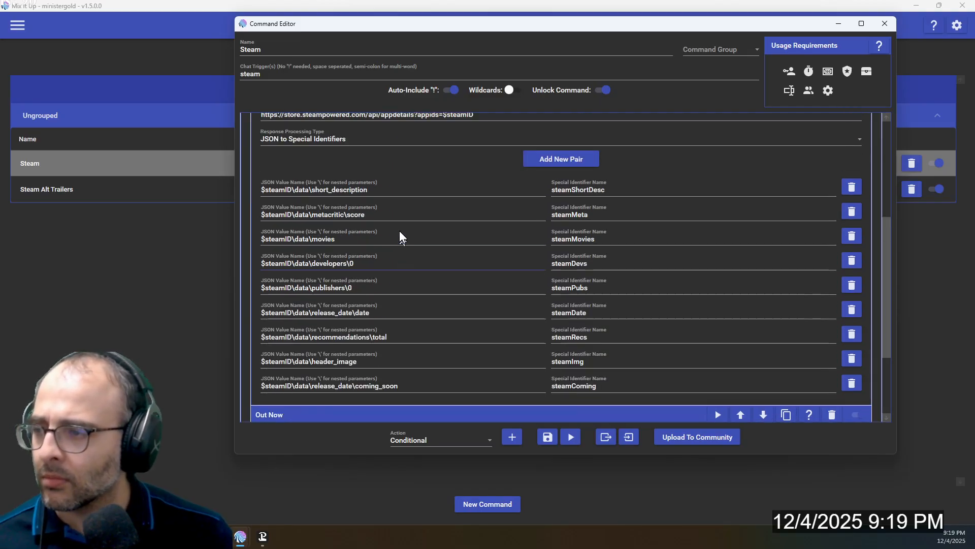
pyautogui.click(412, 164)
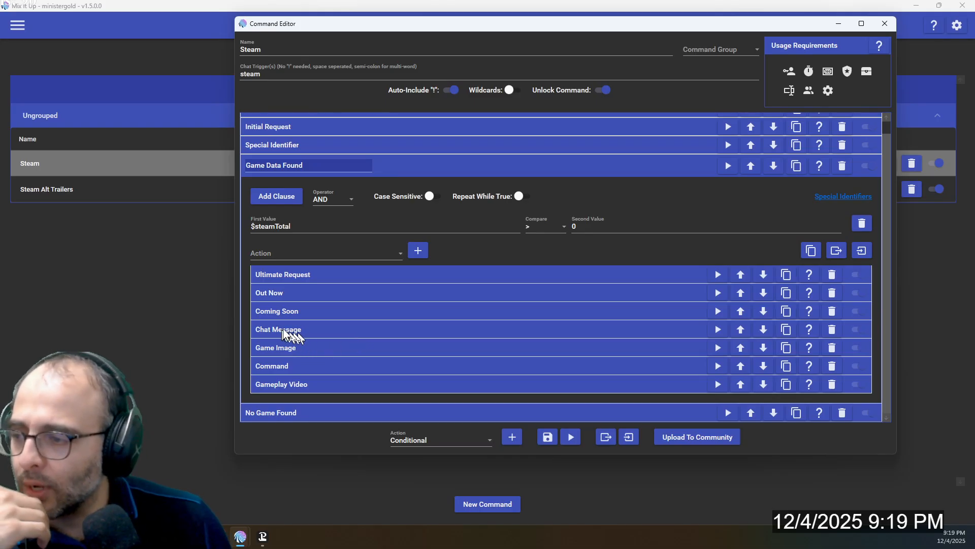
# Expand the Chat Message action, review the special identifiers in its message text, and collapse it
pyautogui.click(297, 331)
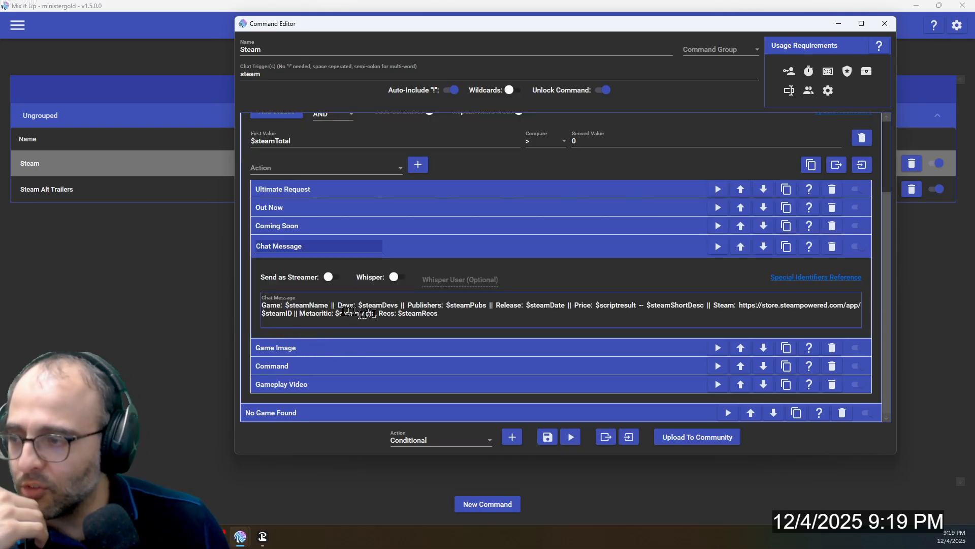
pyautogui.click(392, 245)
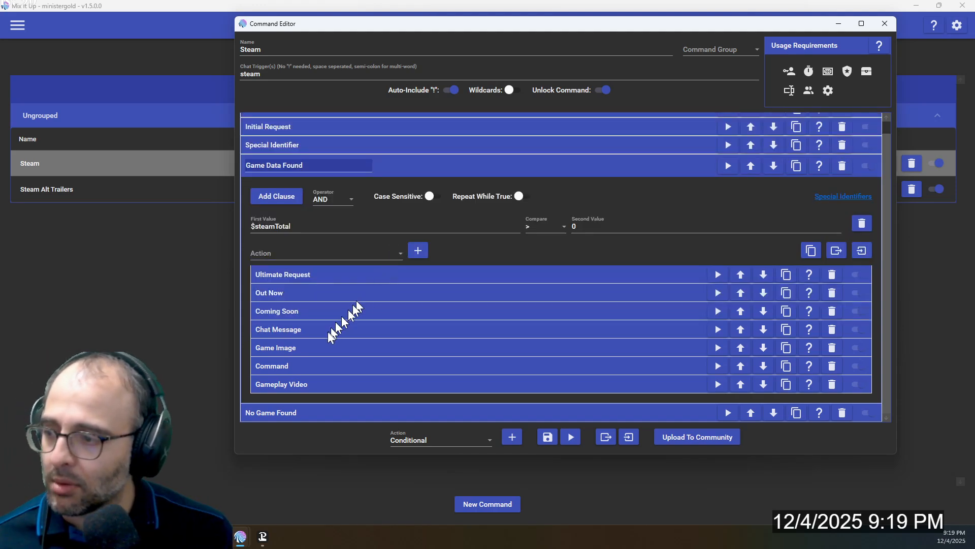
# Choose Overlay (Images & Videos) as the type of action to add inside the Game Data Found condition
pyautogui.click(303, 252)
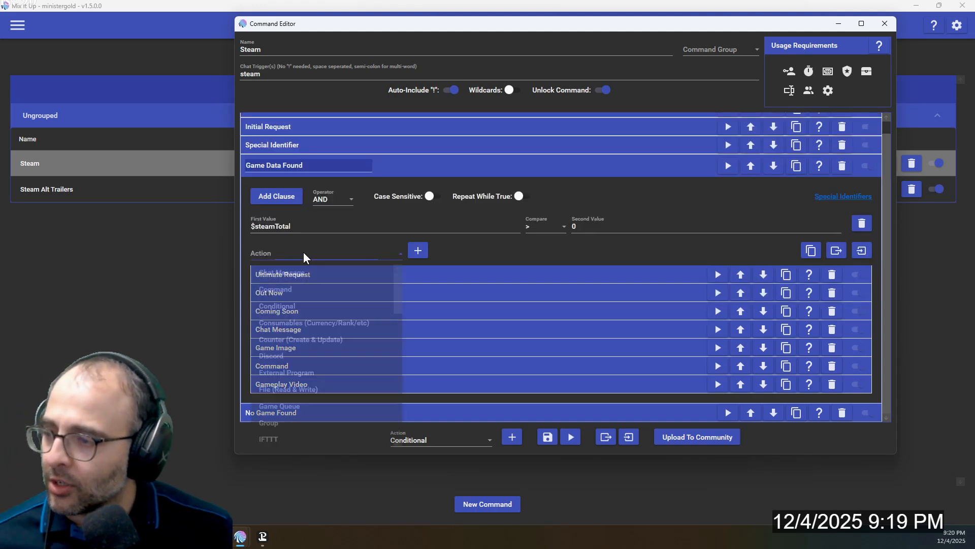
pyautogui.scroll(-3, 330, 330)
pyautogui.scroll(-1, 335, 362)
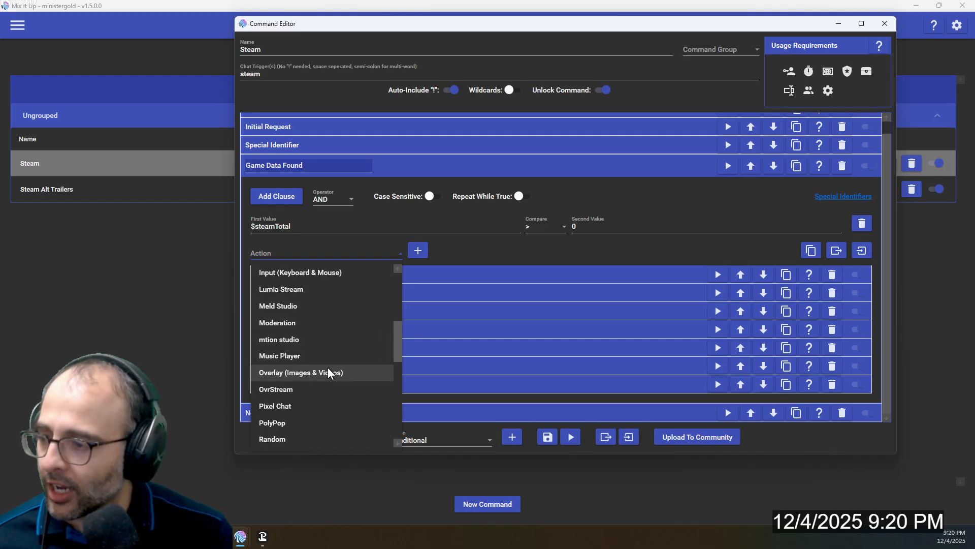
pyautogui.click(331, 370)
# Expand the Game Image action, review its image details and screen position settings, and collapse it
pyautogui.click(343, 353)
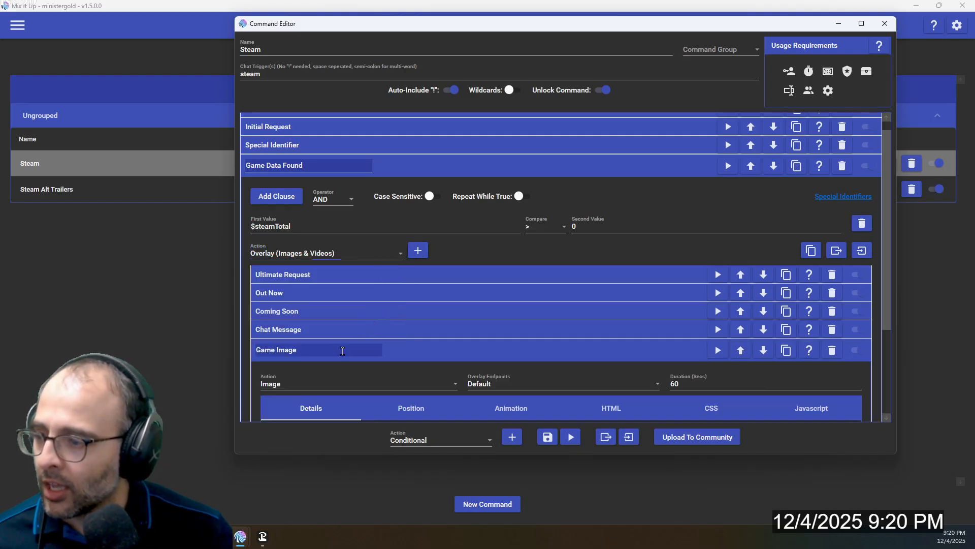
pyautogui.scroll(-3, 366, 330)
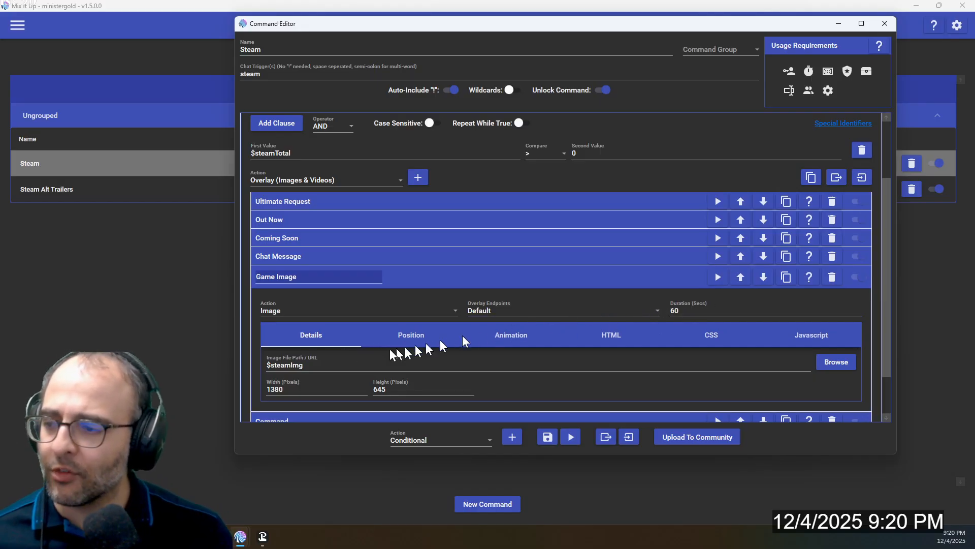
pyautogui.click(411, 335)
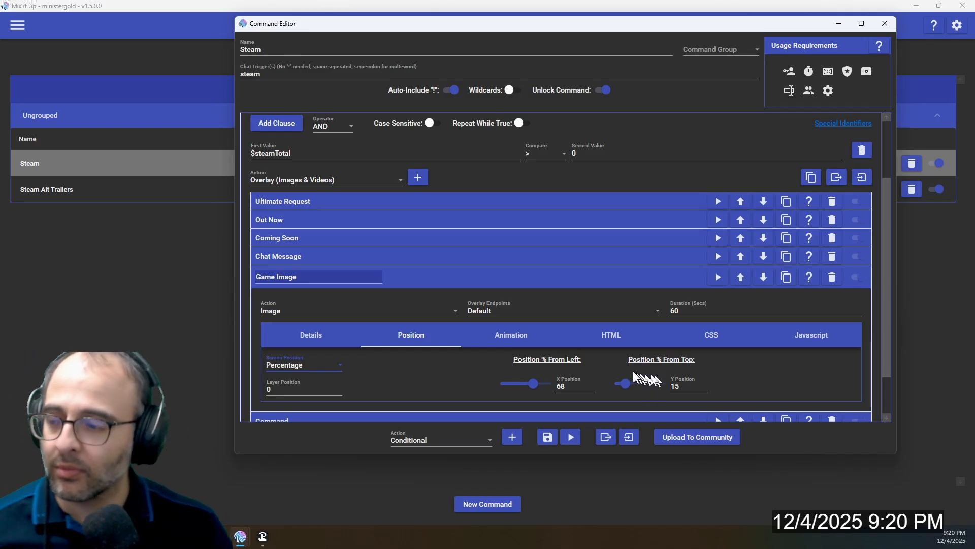
pyautogui.click(502, 283)
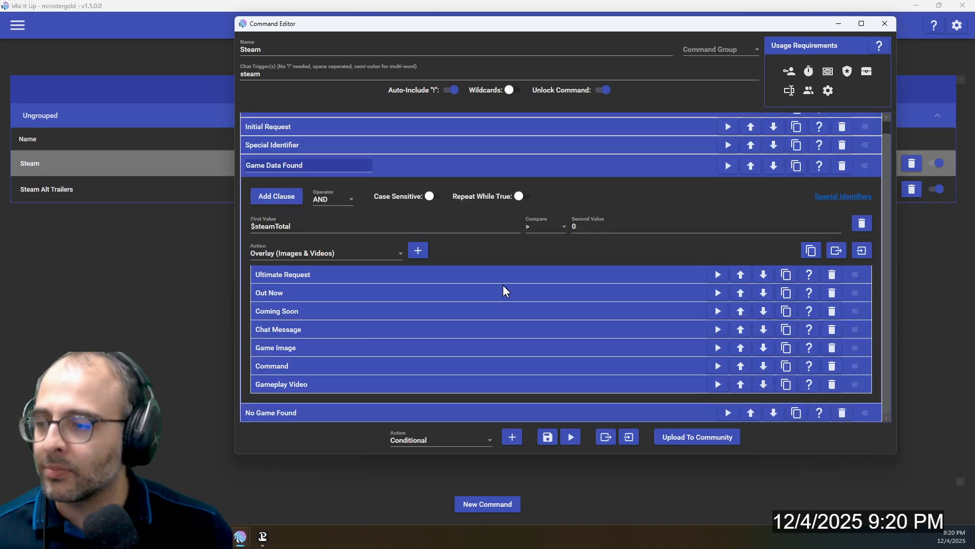
# Expand the Command action and review the chat command it runs and its optional command arguments
pyautogui.click(410, 370)
pyautogui.scroll(-3, 412, 365)
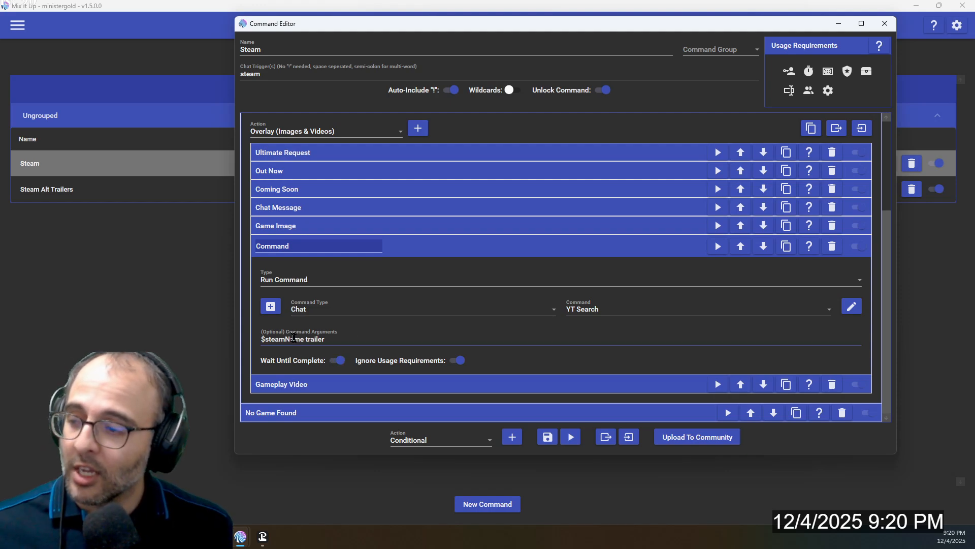
pyautogui.scroll(3, 308, 345)
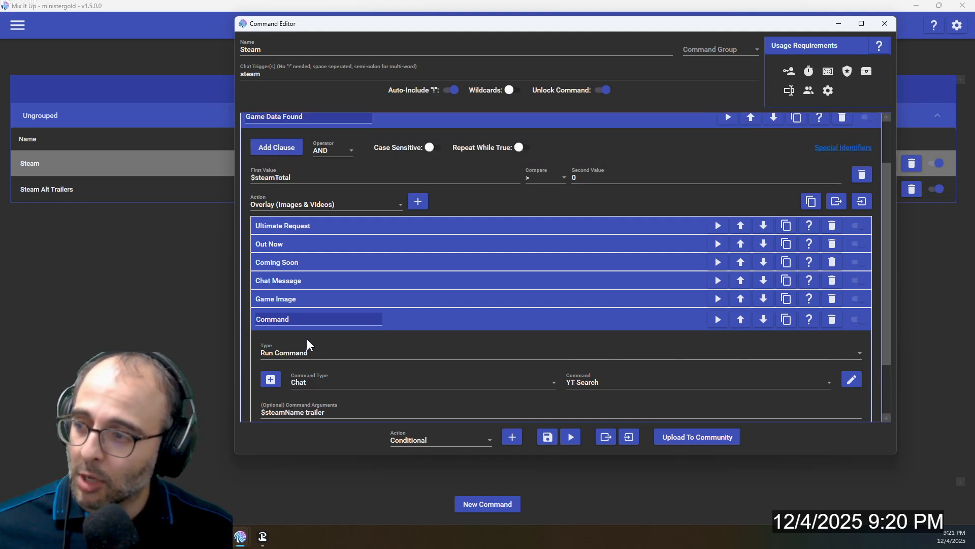
# Expand the Initial Request action, review its JSON pairs for the steamName identifier, and collapse it
pyautogui.scroll(3, 308, 343)
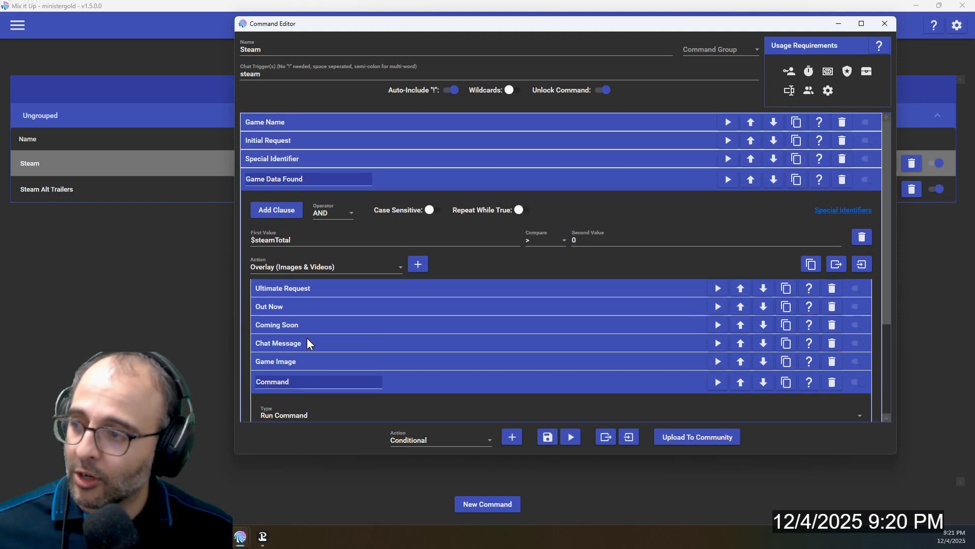
pyautogui.click(309, 142)
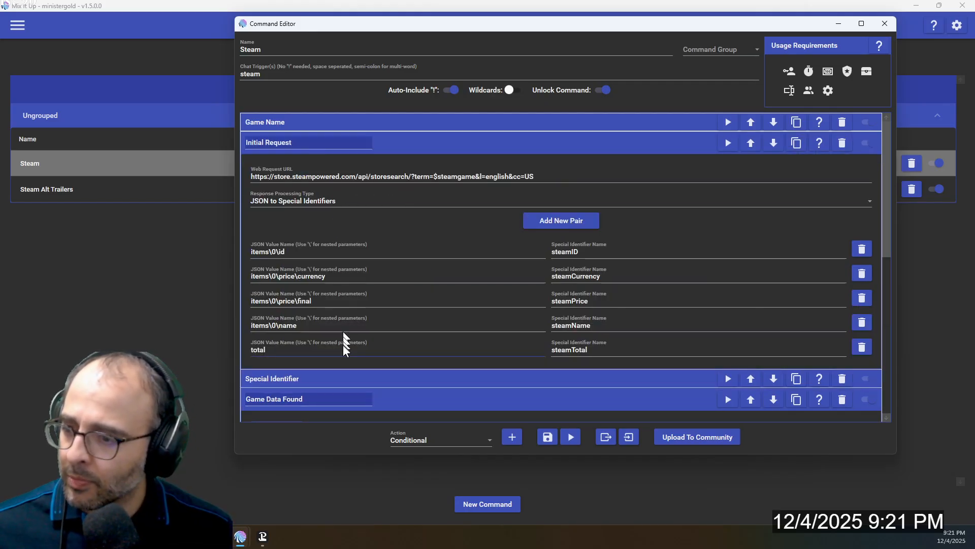
pyautogui.click(404, 145)
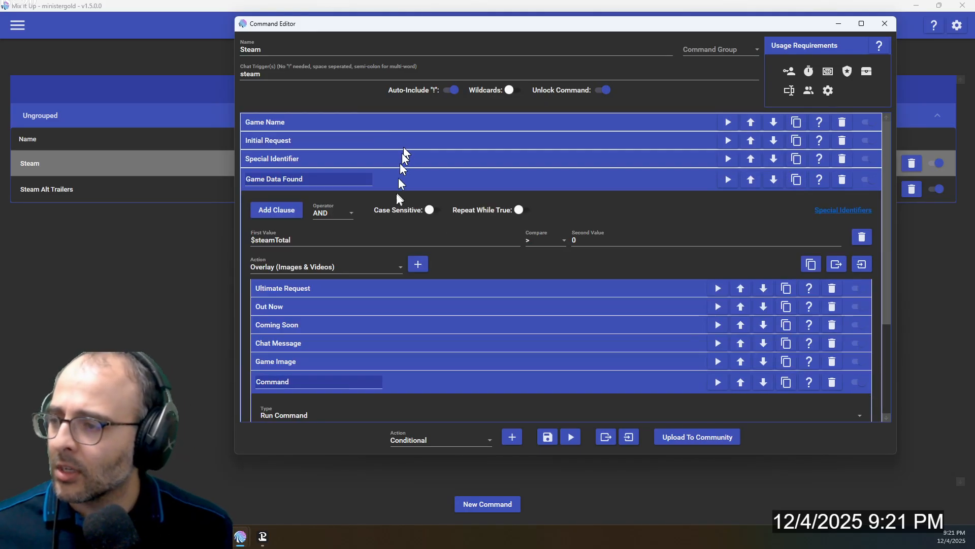
# Collapse the Command action and the Game Data Found condition, and save the Steam command
pyautogui.scroll(-5, 391, 244)
pyautogui.click(382, 286)
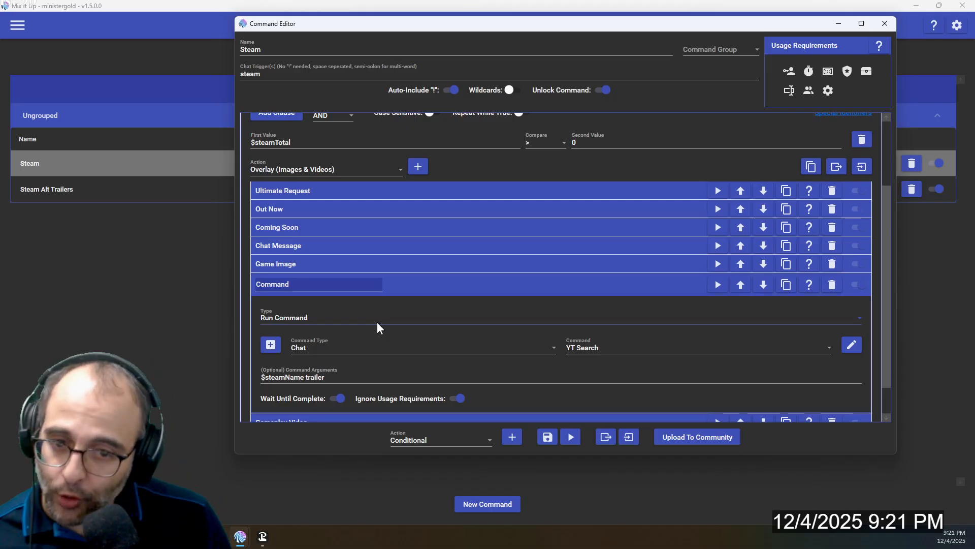
pyautogui.click(477, 285)
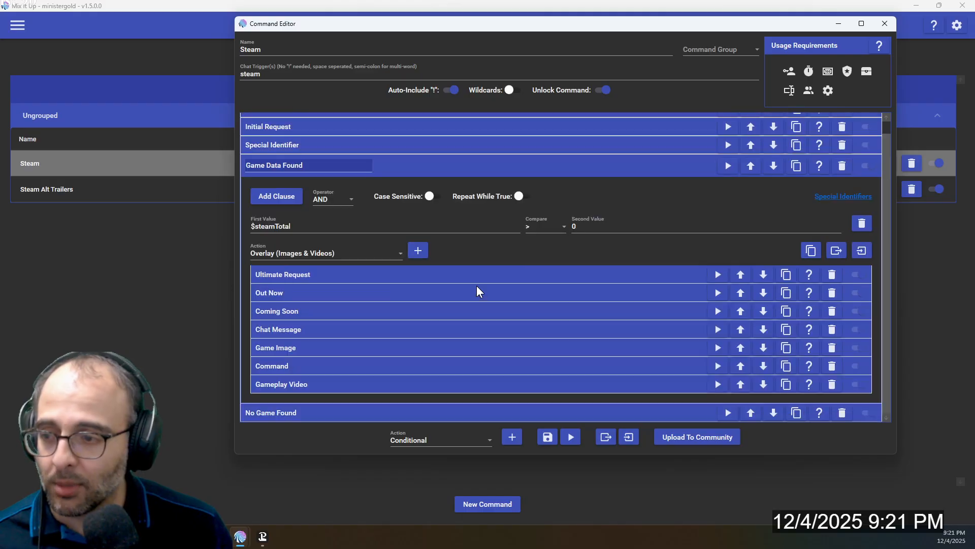
pyautogui.click(502, 166)
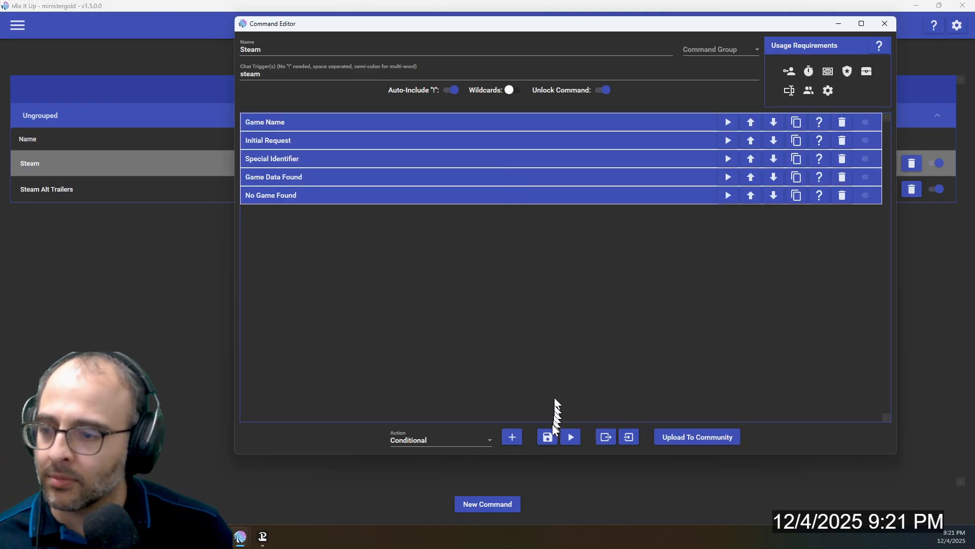
pyautogui.click(548, 439)
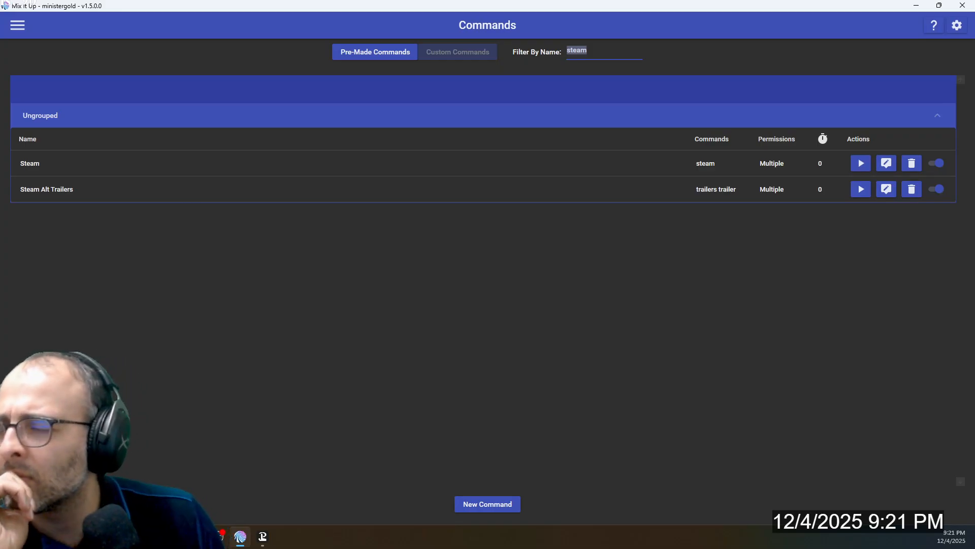
# Filter the commands by the name YT Search, expand the YouTube group, and open the YT Search command for editing
pyautogui.write('YT Search')
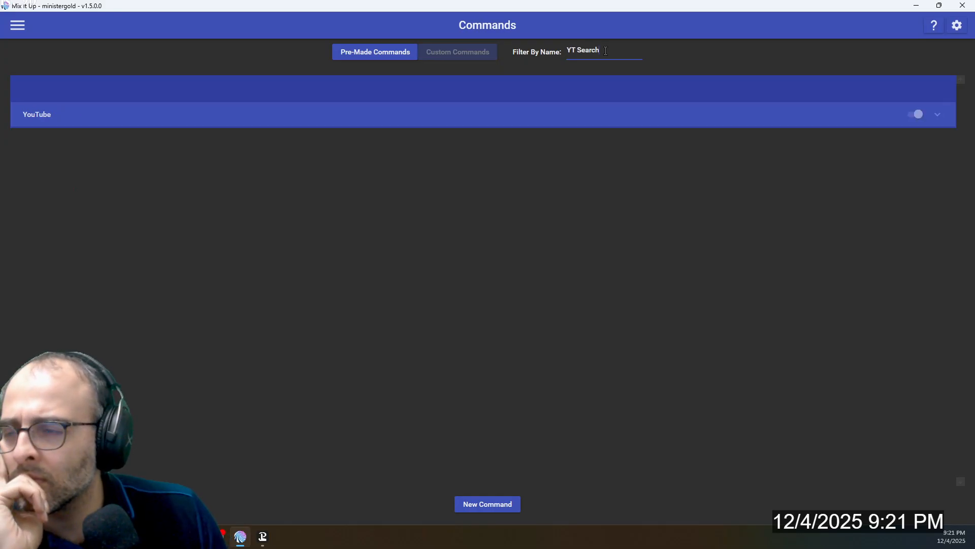
pyautogui.click(808, 124)
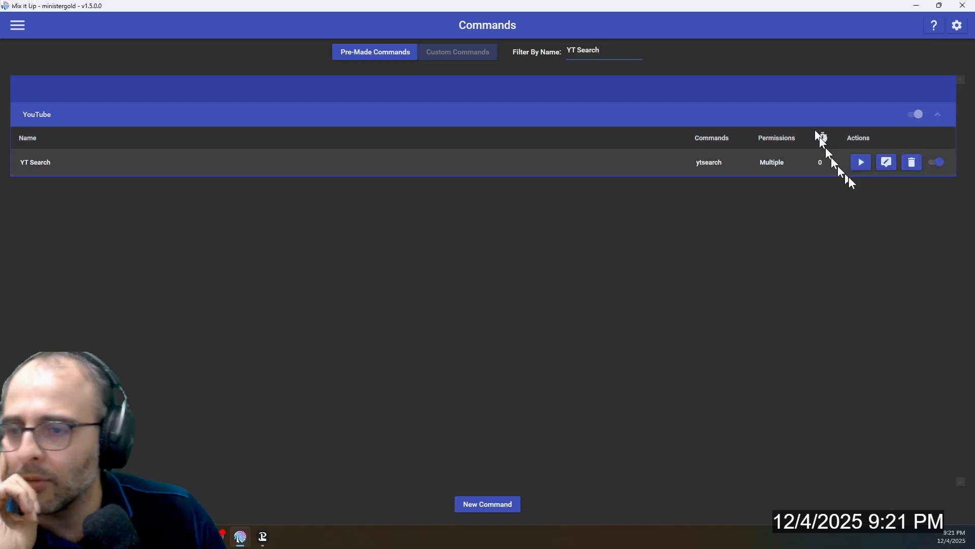
pyautogui.click(894, 167)
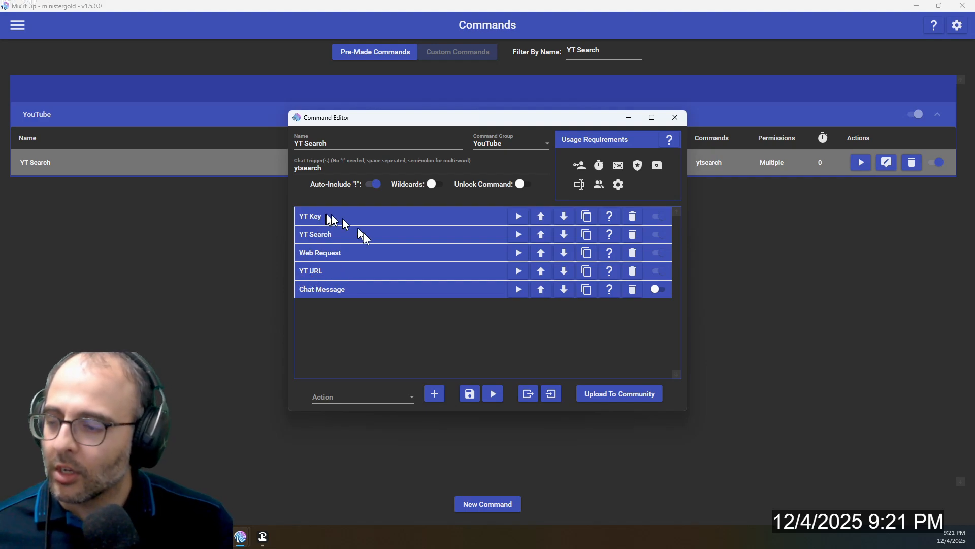
# Choose Special Identifier as the type of action to add to the YT Search command
pyautogui.click(356, 403)
pyautogui.scroll(-7, 378, 307)
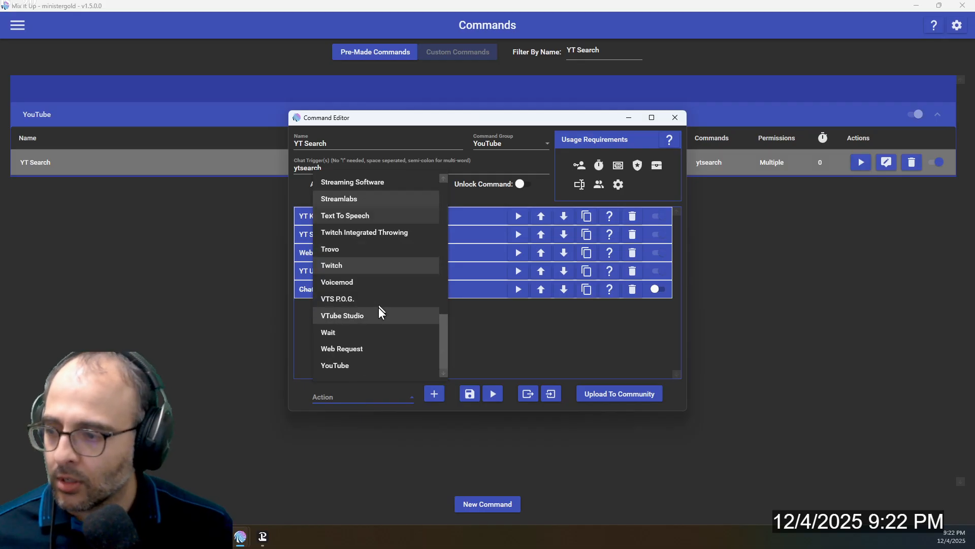
pyautogui.scroll(1, 358, 273)
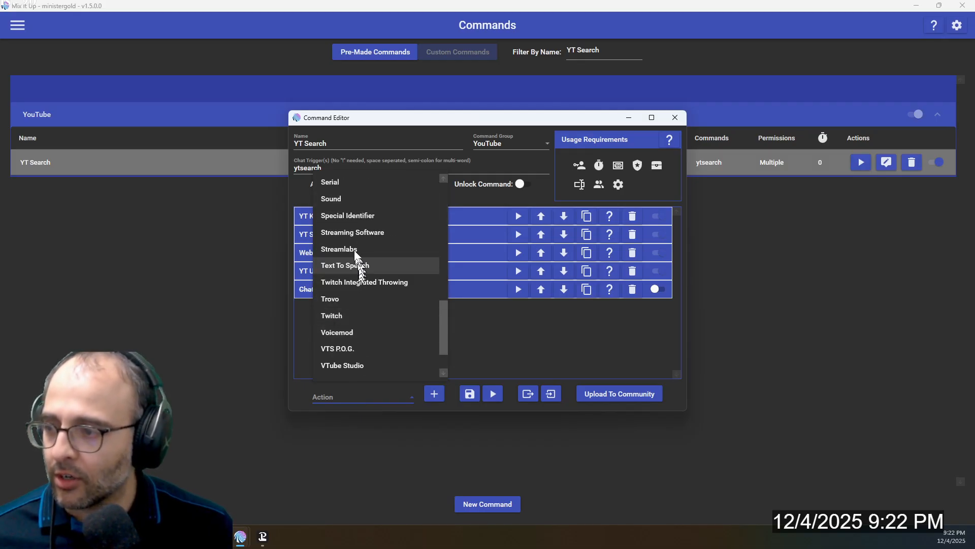
pyautogui.click(355, 219)
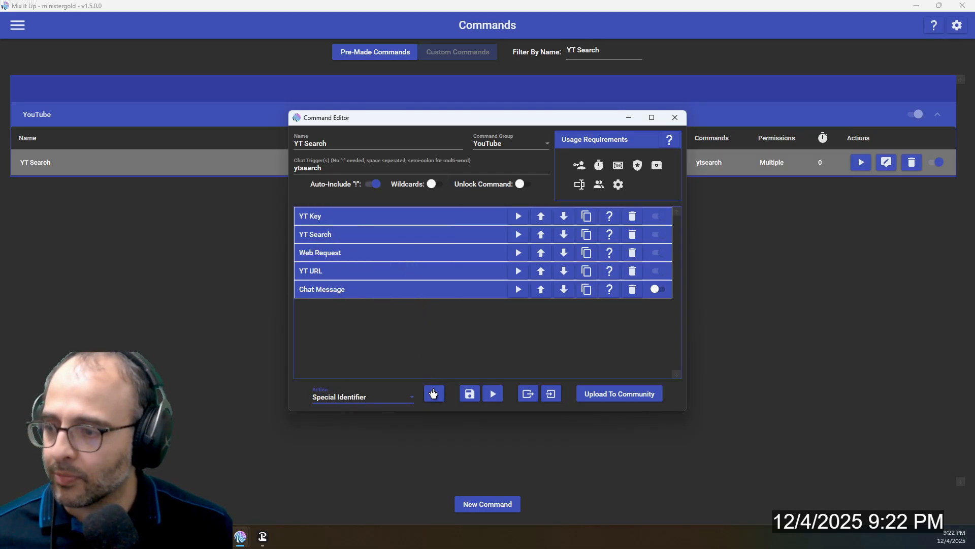
# Expand and collapse the YT Key and YT Search actions in turn, reviewing their identifier names, values and global usability settings
pyautogui.click(338, 219)
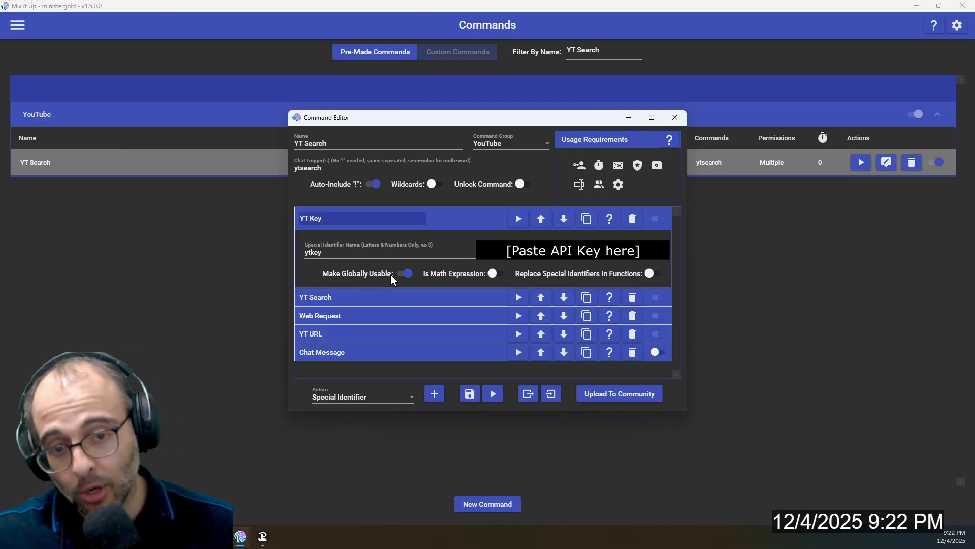
pyautogui.click(442, 221)
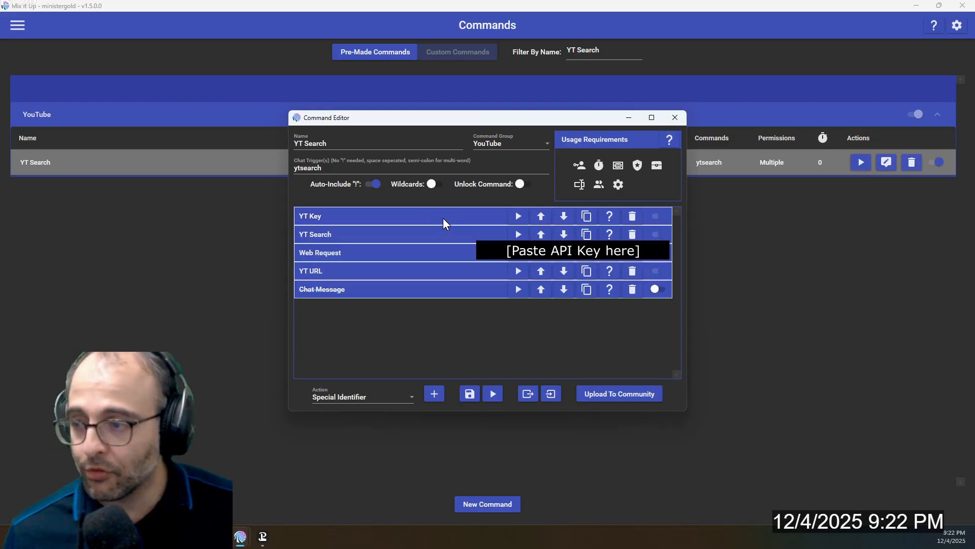
pyautogui.click(401, 234)
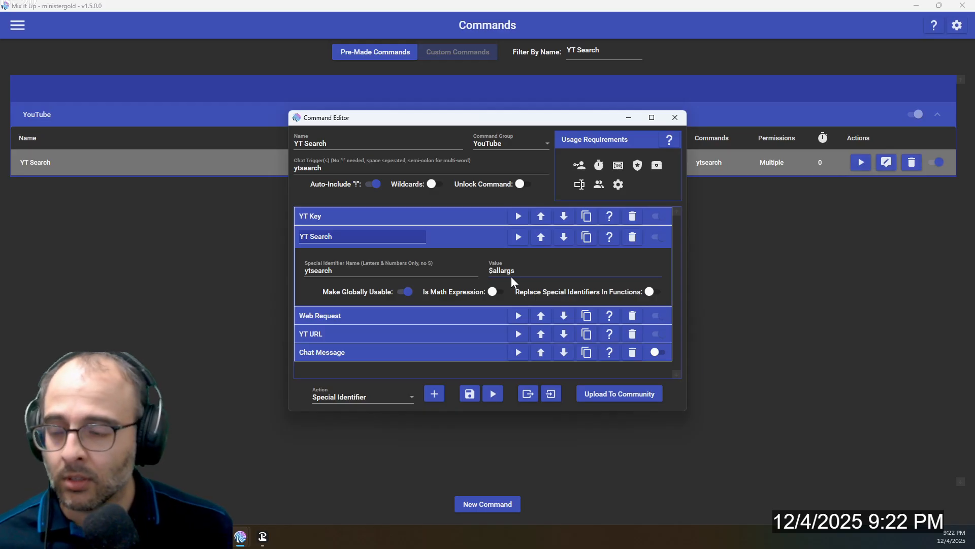
pyautogui.click(434, 239)
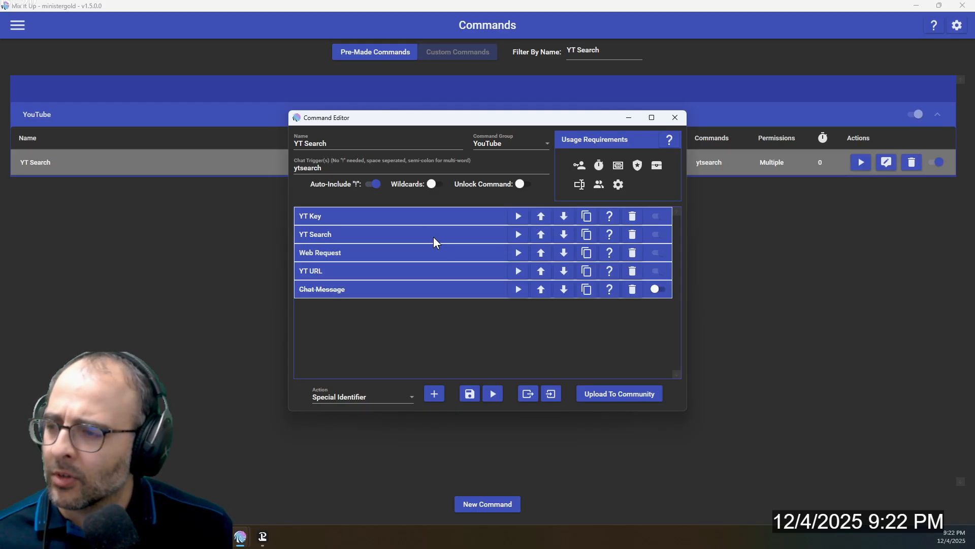
# Expand the Web Request action and choose Web Request as the type of action to add to the YT Search command
pyautogui.click(325, 254)
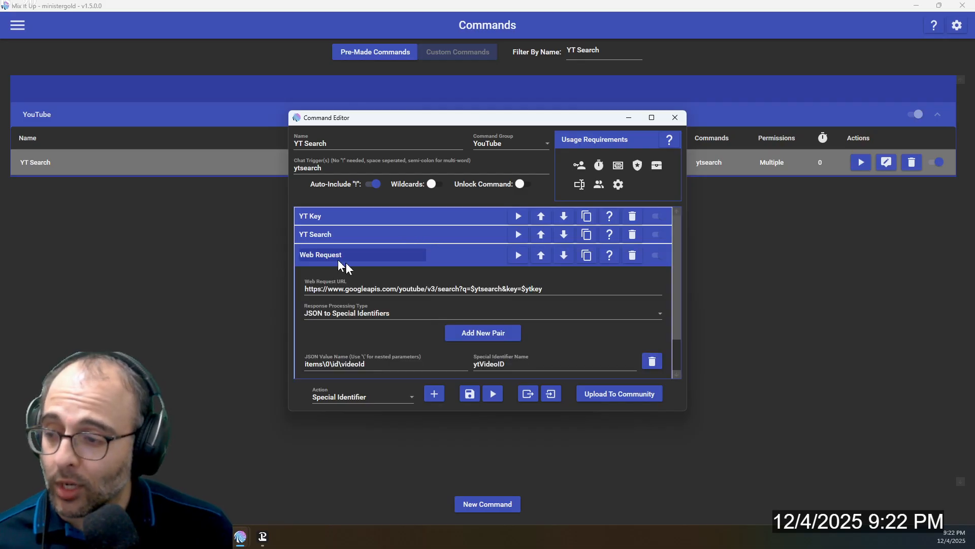
pyautogui.click(381, 397)
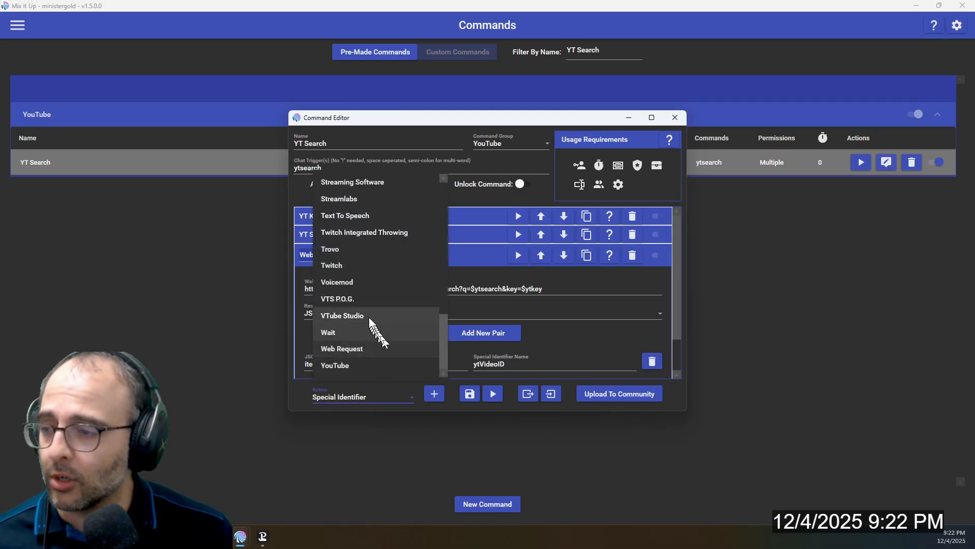
pyautogui.click(358, 334)
pyautogui.click(381, 397)
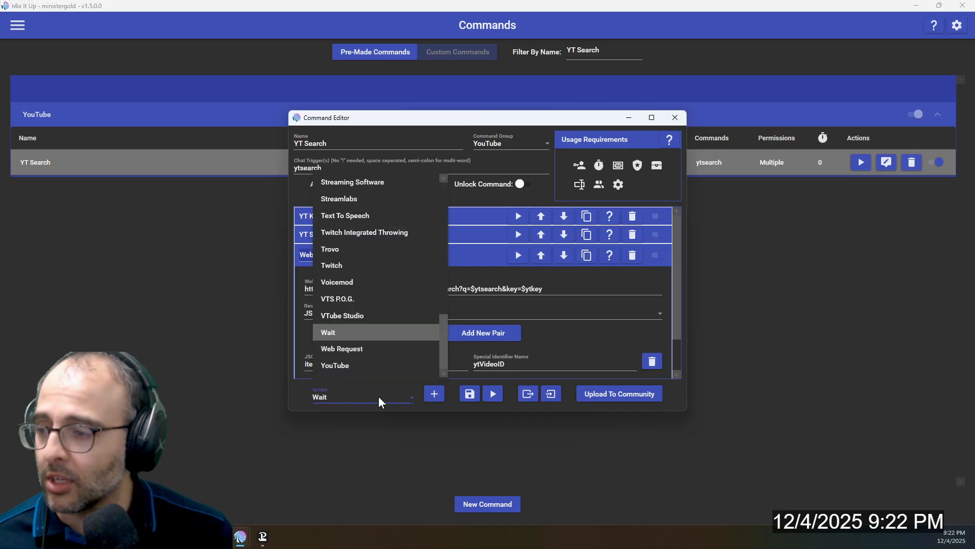
pyautogui.click(374, 346)
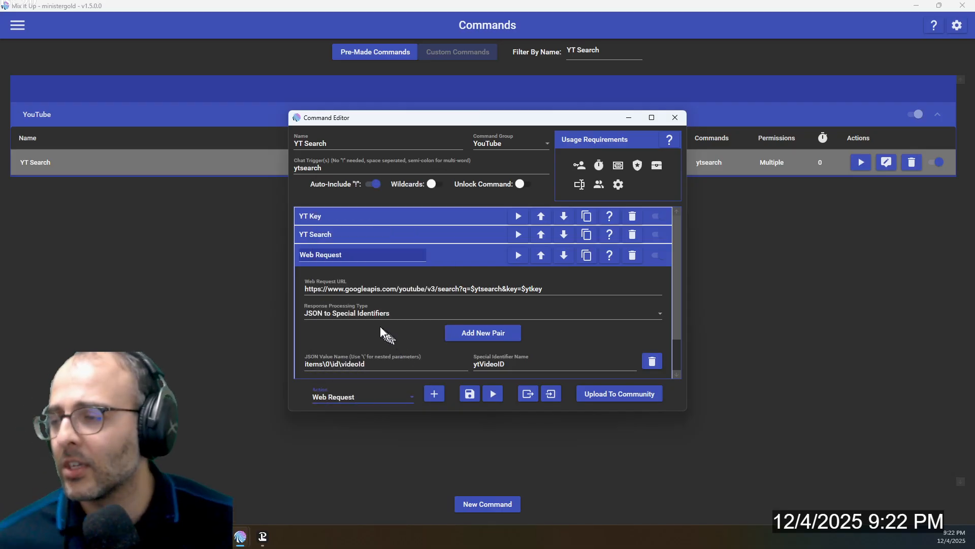
# Review the Web Request action's URL, response processing type and JSON pair alongside the YT Search identifier, and collapse both actions
pyautogui.click(304, 290)
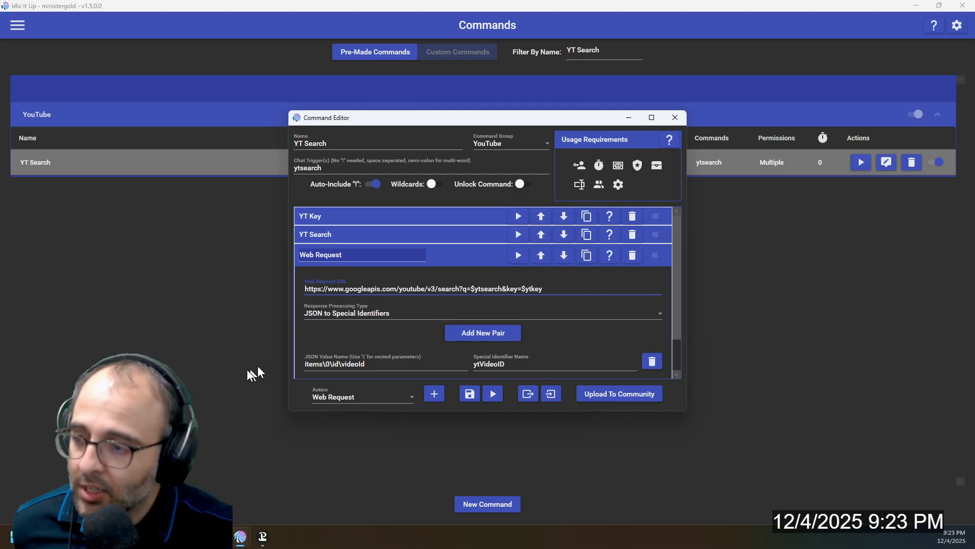
pyautogui.scroll(-1, 297, 358)
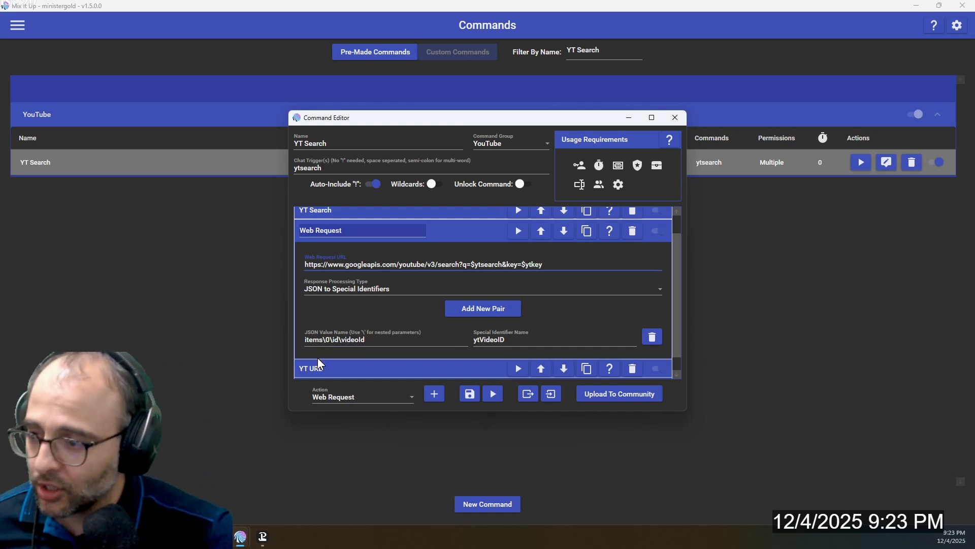
pyautogui.doubleClick(346, 341)
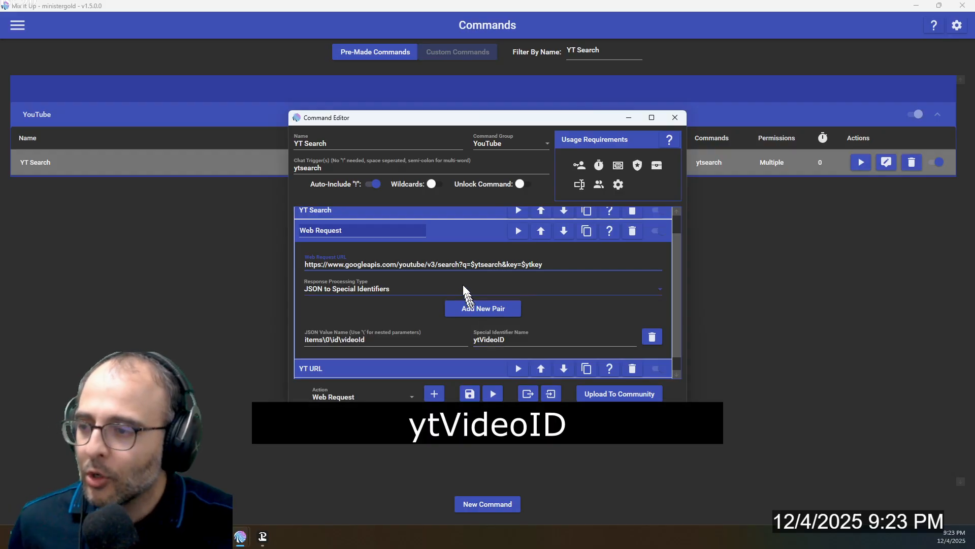
pyautogui.scroll(2, 448, 219)
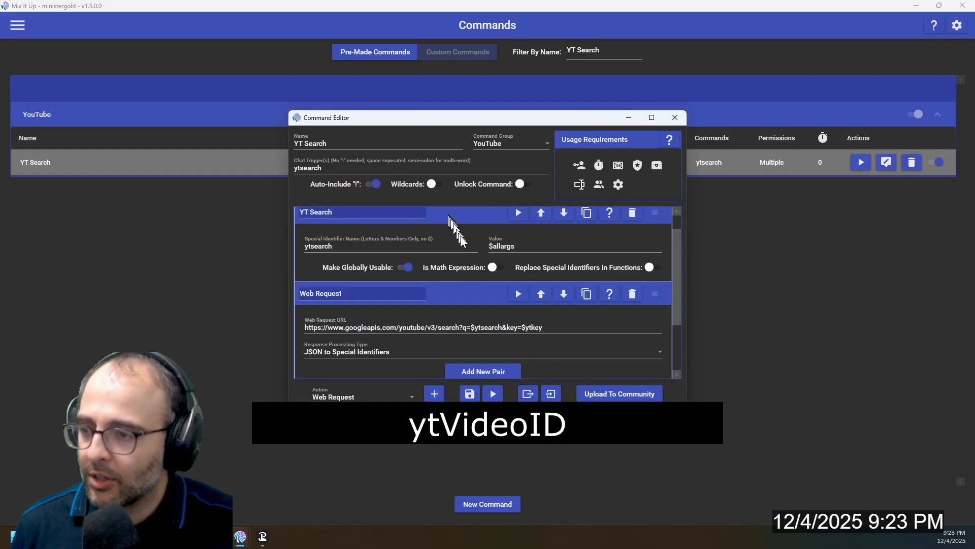
pyautogui.scroll(-2, 454, 300)
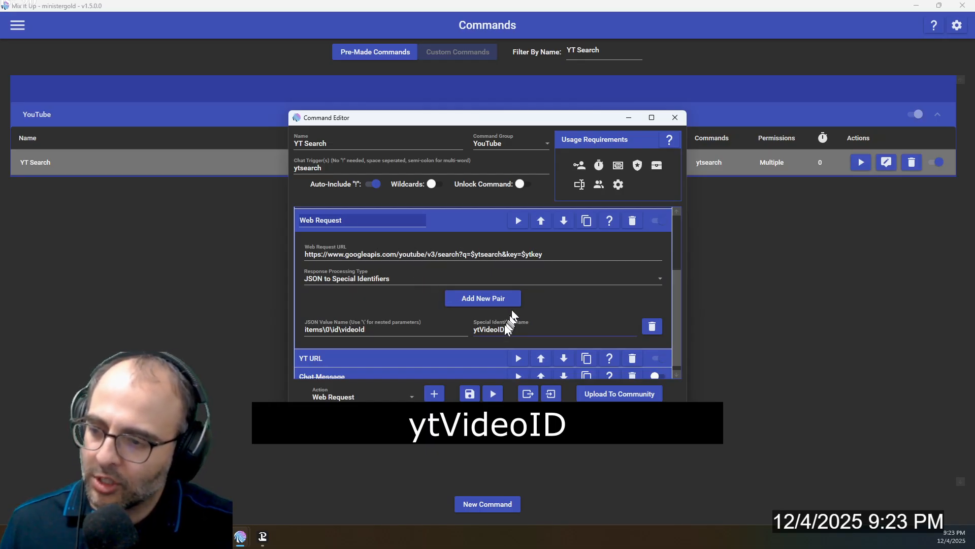
pyautogui.scroll(1, 477, 236)
pyautogui.click(475, 251)
pyautogui.click(475, 236)
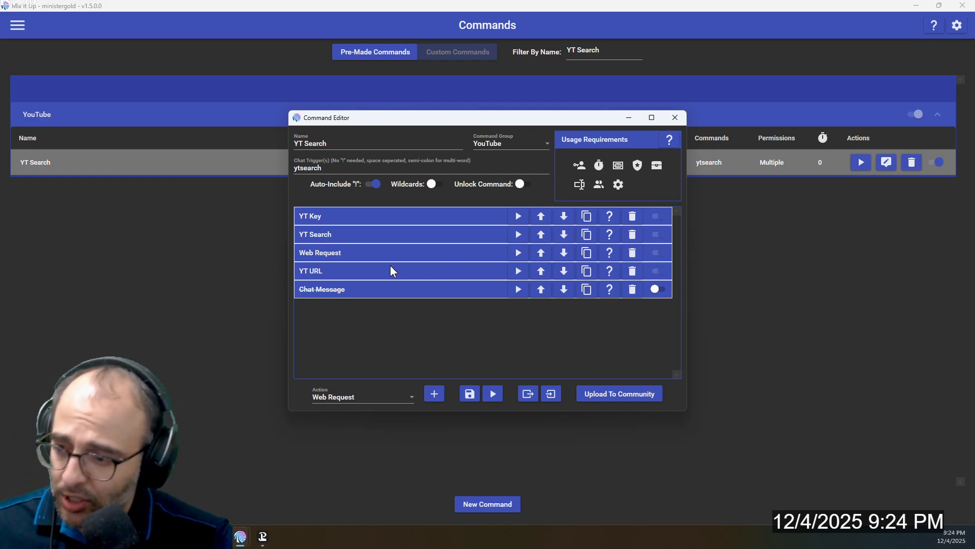
# Switch the type of action to add to the YT Search command back to Special Identifier
pyautogui.click(380, 397)
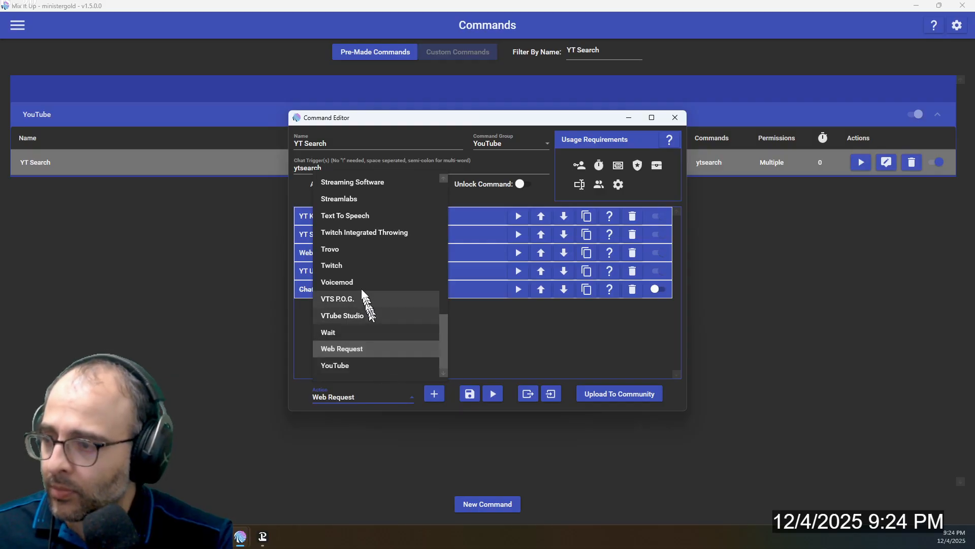
pyautogui.scroll(2, 373, 213)
pyautogui.click(381, 266)
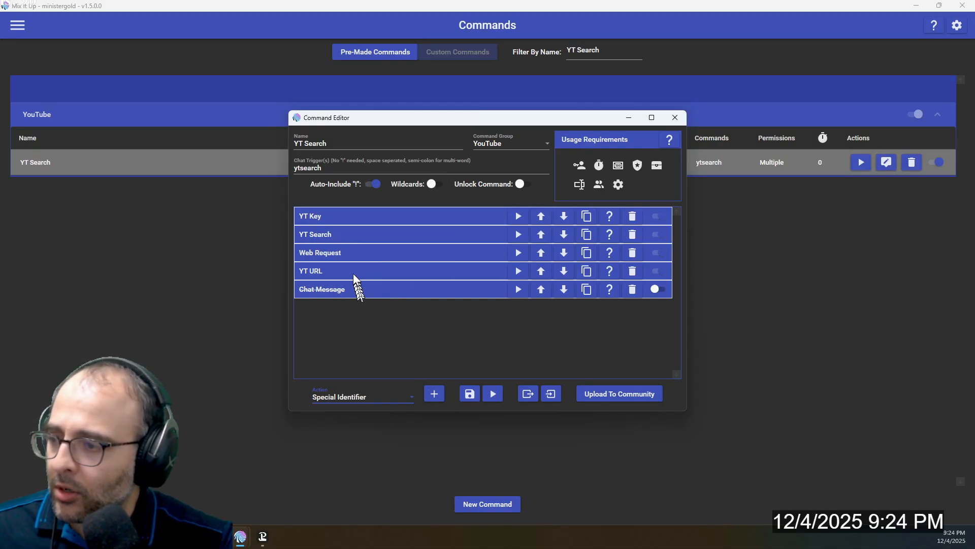
# Expand the YT URL action and examine the YouTube watch link portion of its value that precedes $ytVideoID
pyautogui.click(352, 273)
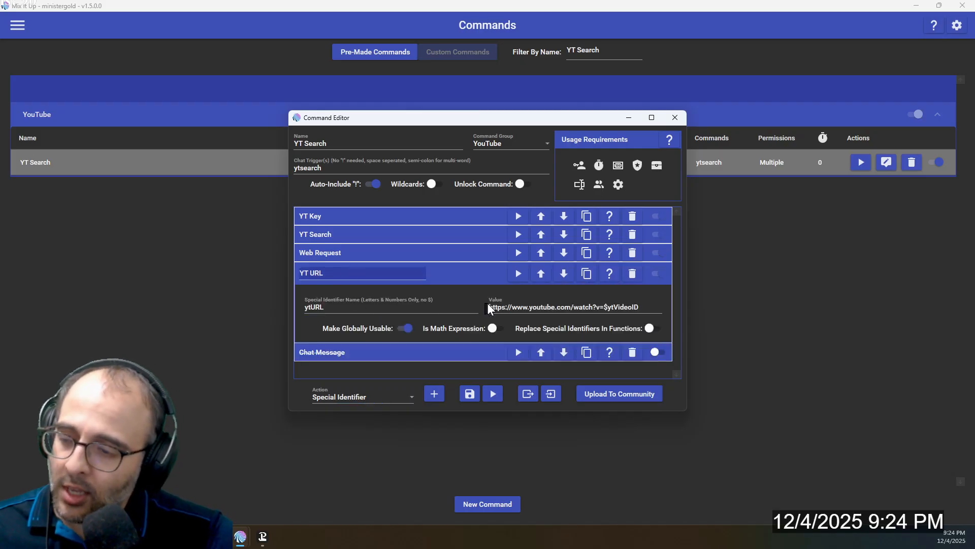
pyautogui.moveTo(489, 307); pyautogui.dragTo(595, 308)
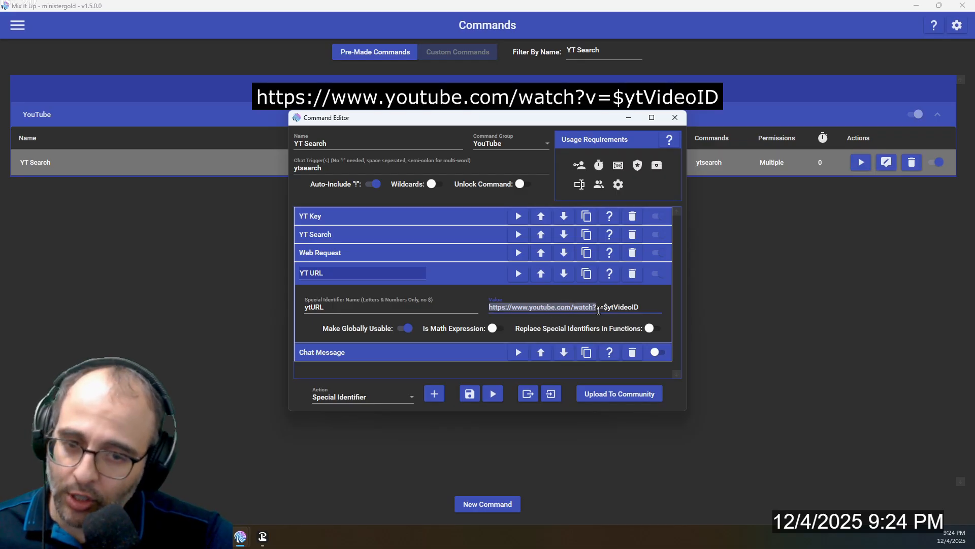
pyautogui.moveTo(598, 310); pyautogui.dragTo(593, 307)
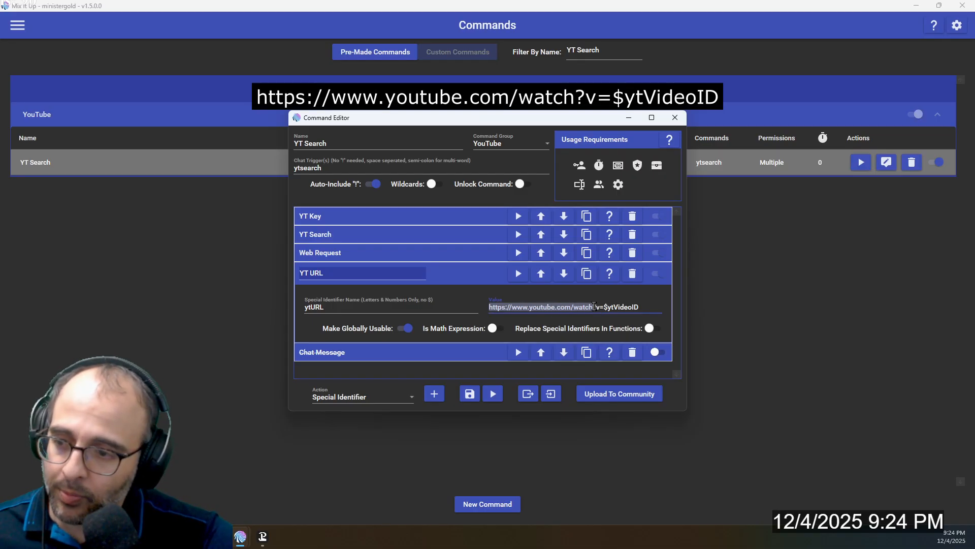
# Recheck the Web Request action's ytVideoID pair, collapse the open actions, and save the YT Search command
pyautogui.click(435, 259)
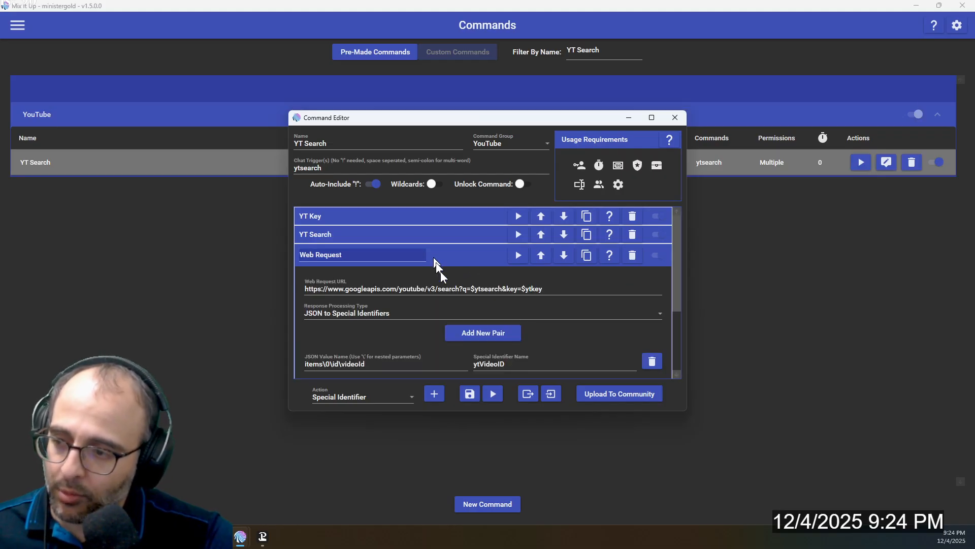
pyautogui.click(463, 259)
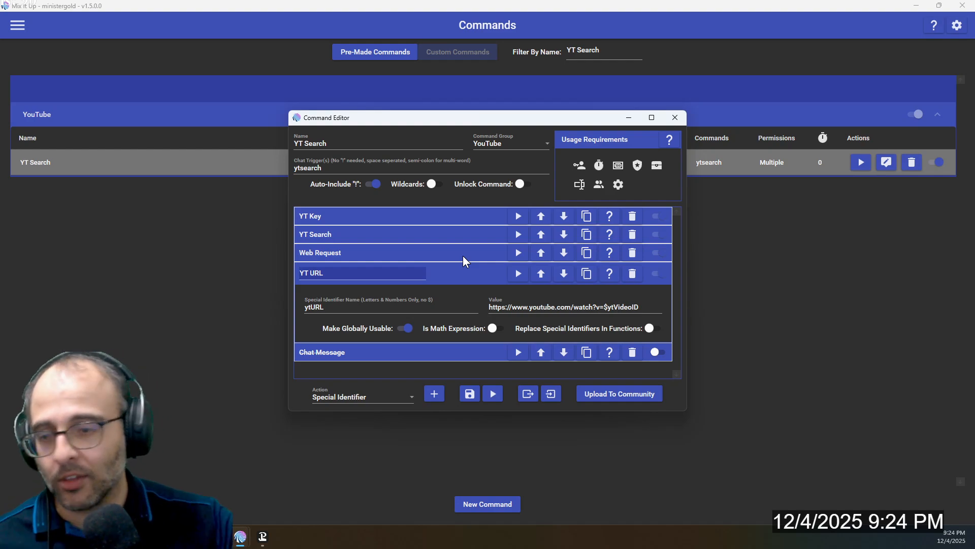
pyautogui.click(463, 270)
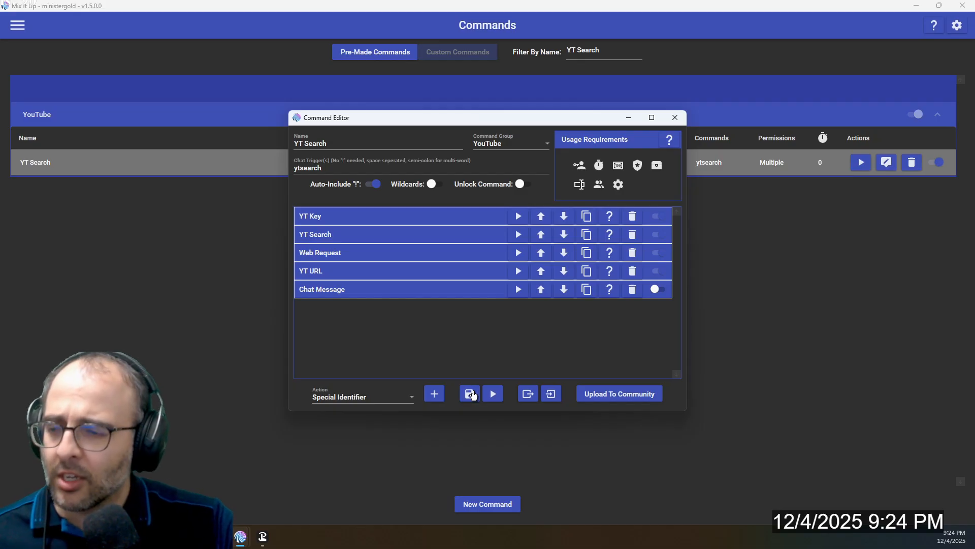
pyautogui.click(470, 394)
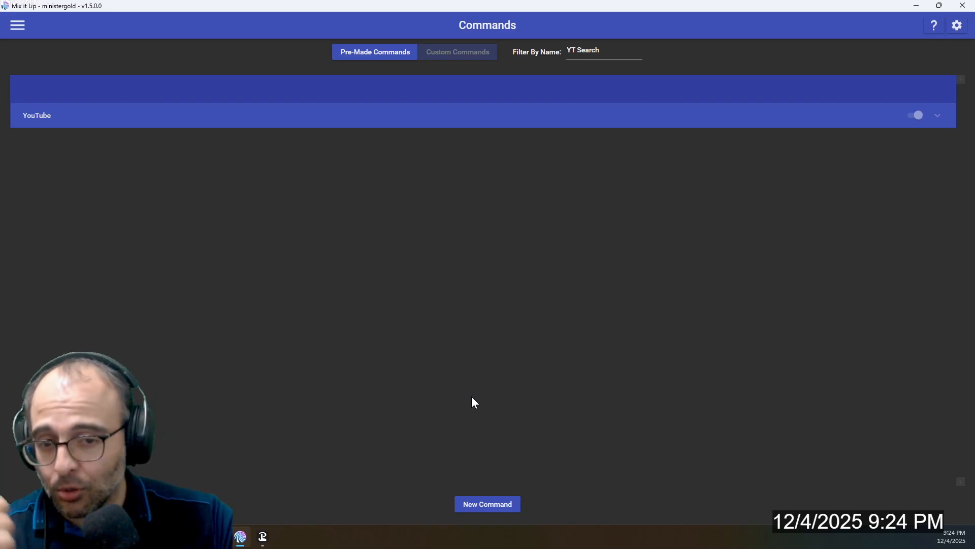
# Filter the commands by the name steam and open the Steam command for editing
pyautogui.doubleClick(599, 51)
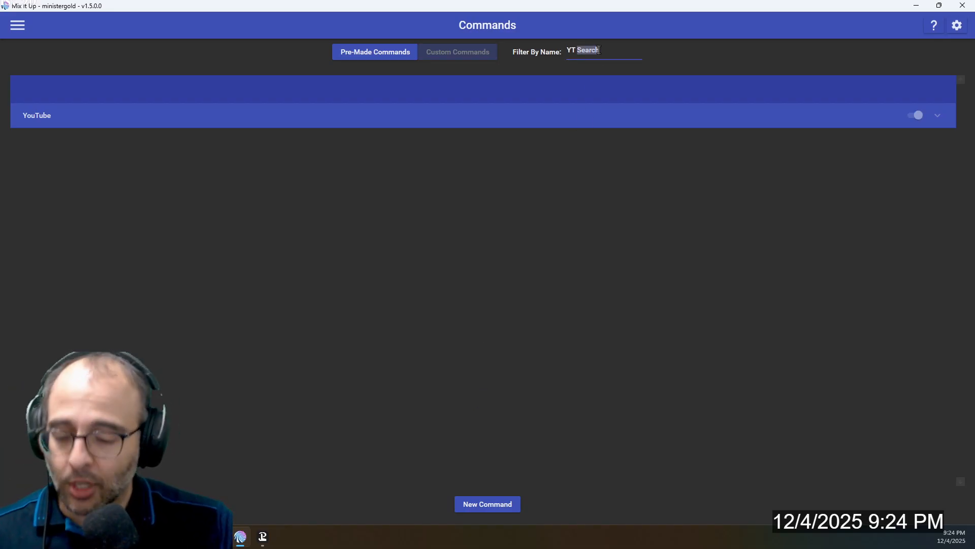
pyautogui.tripleClick(599, 50)
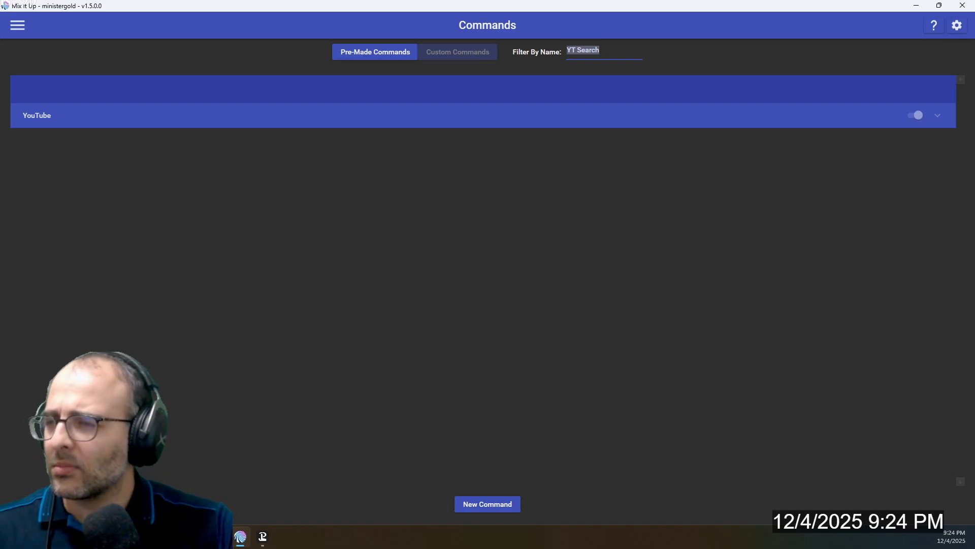
pyautogui.write('steam')
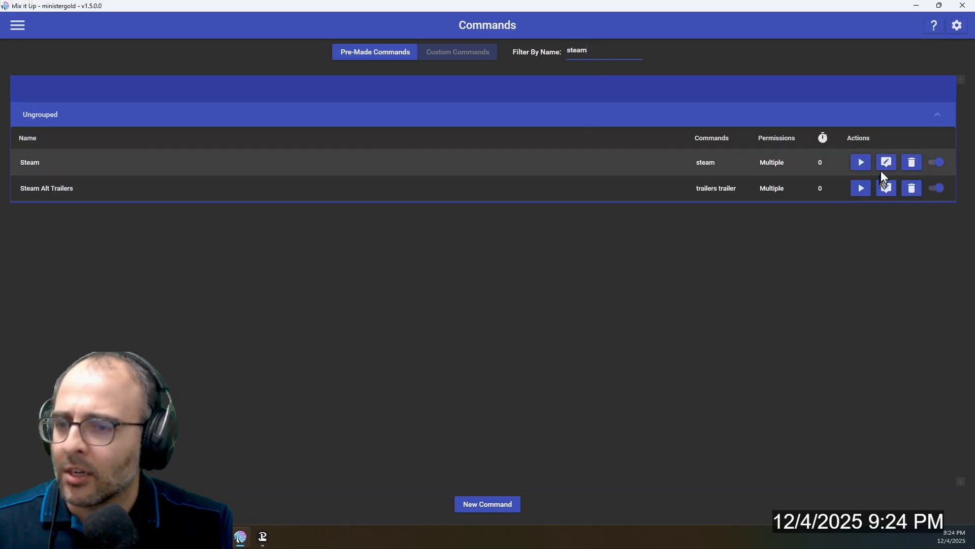
pyautogui.click(886, 168)
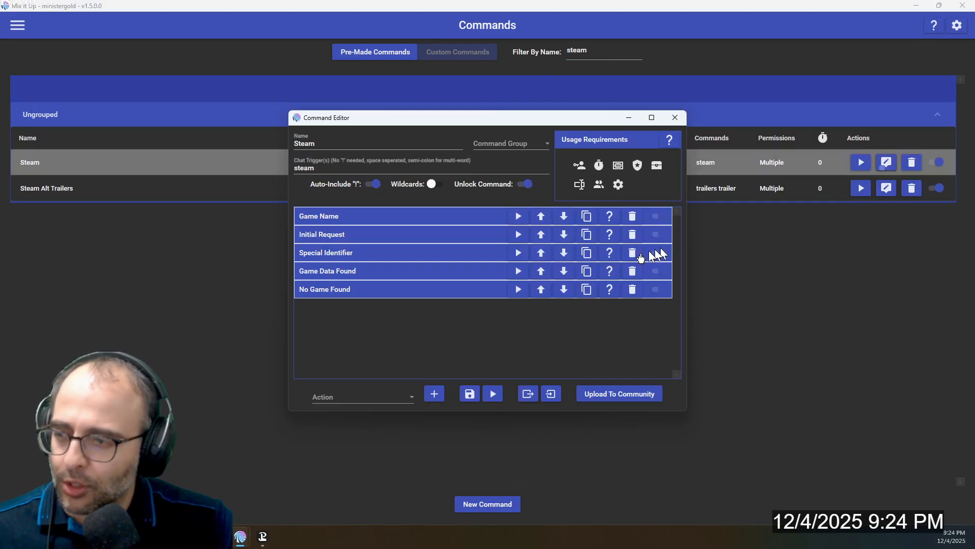
# Expand the Game Data Found condition, check the command and arguments its Command action runs, and collapse that action
pyautogui.click(398, 272)
pyautogui.scroll(-1, 390, 277)
pyautogui.scroll(-5, 389, 277)
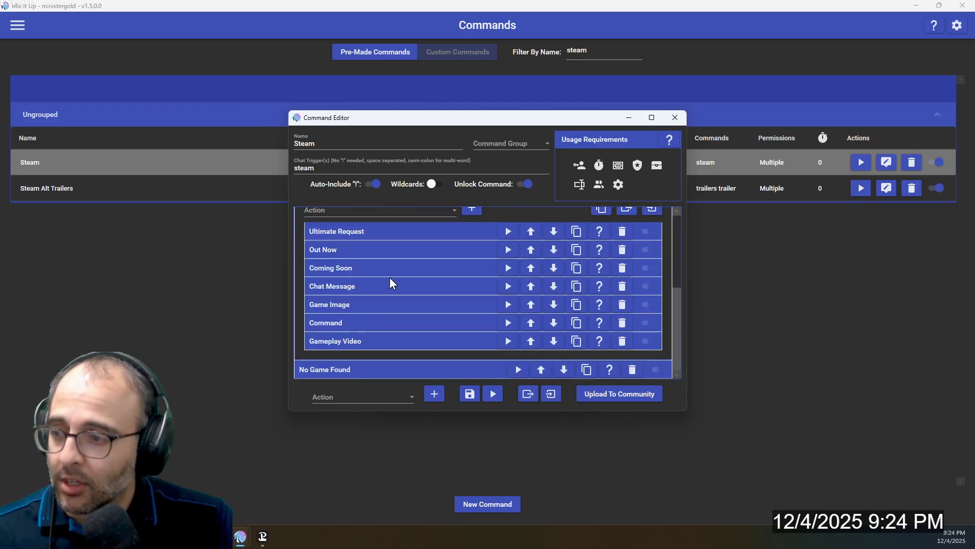
pyautogui.click(349, 321)
pyautogui.scroll(-2, 447, 330)
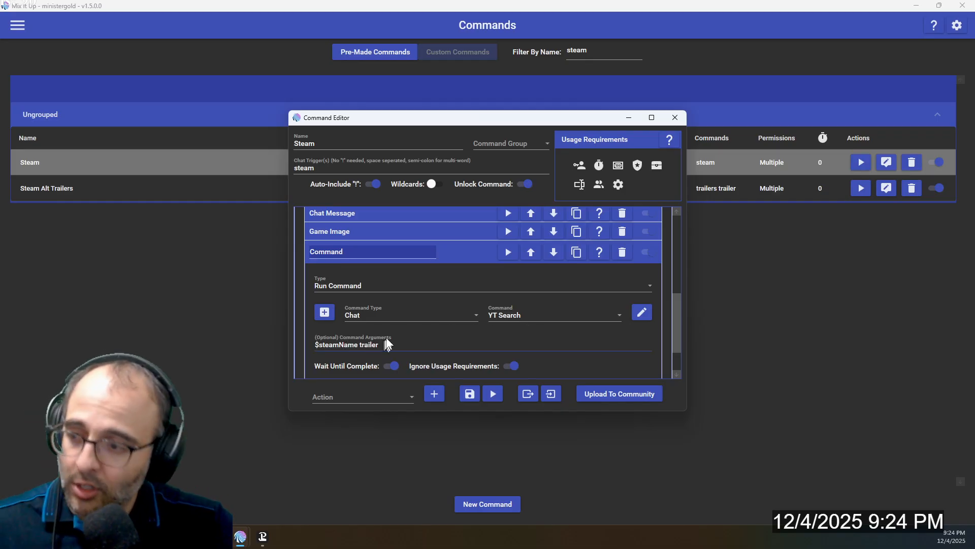
pyautogui.click(444, 254)
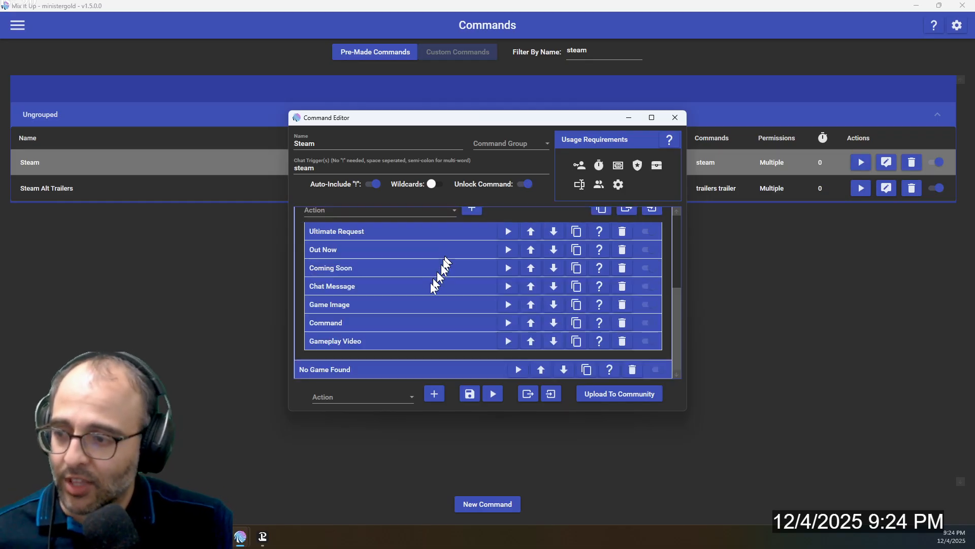
# Expand the Gameplay Video action and choose Overlay (Images & Videos) as the type of action to add inside Game Data Found
pyautogui.click(384, 340)
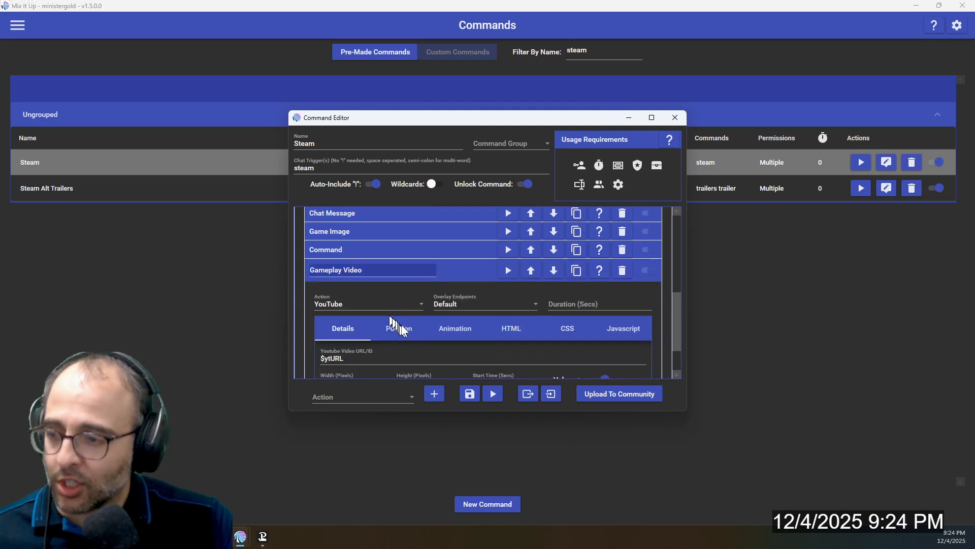
pyautogui.scroll(3, 402, 286)
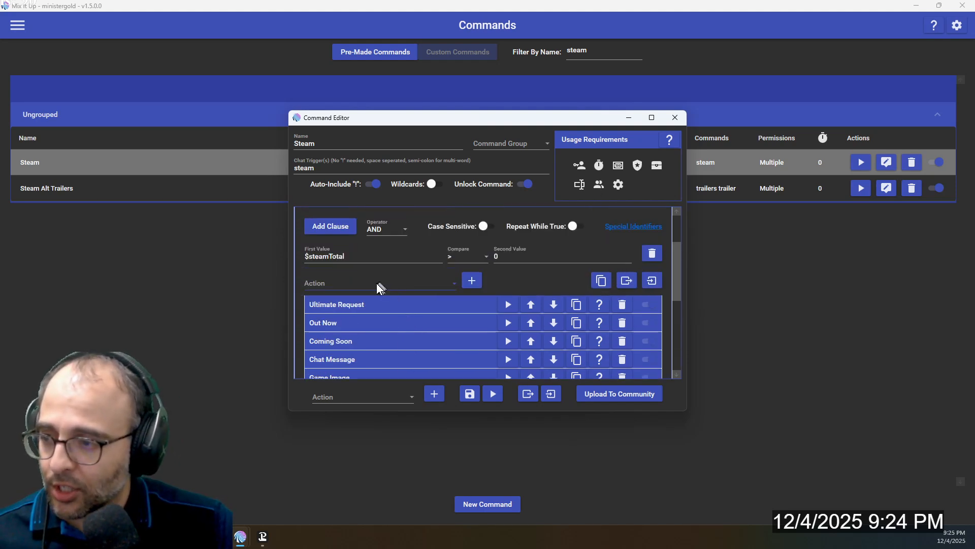
pyautogui.click(376, 282)
pyautogui.scroll(-5, 376, 330)
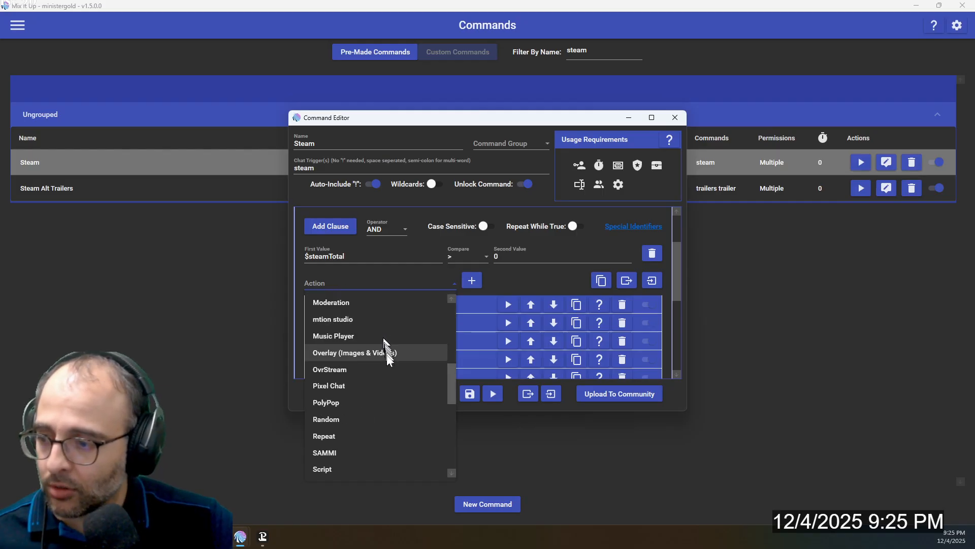
pyautogui.click(386, 356)
# Review the Gameplay Video overlay's URL, size, volume and screen position settings, and collapse the action
pyautogui.scroll(-5, 406, 345)
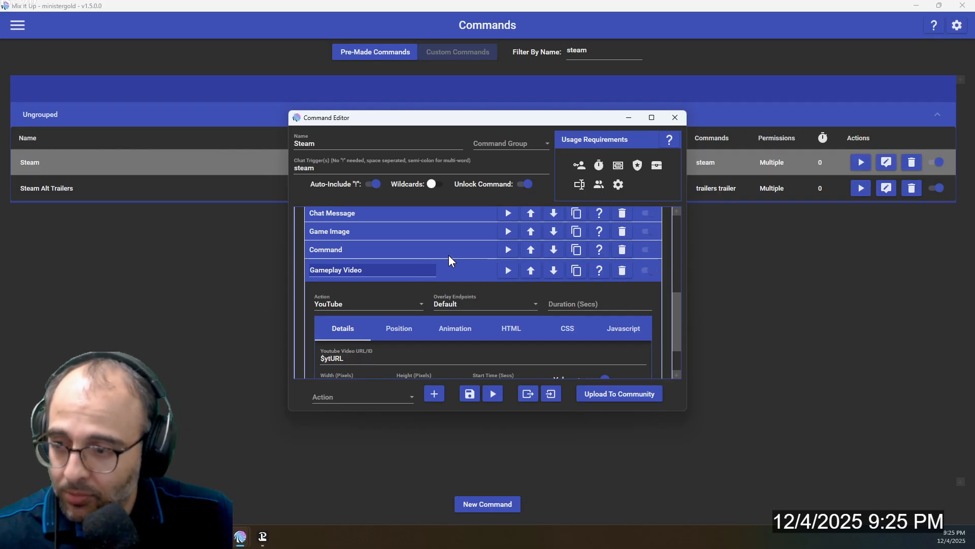
pyautogui.scroll(-2, 435, 325)
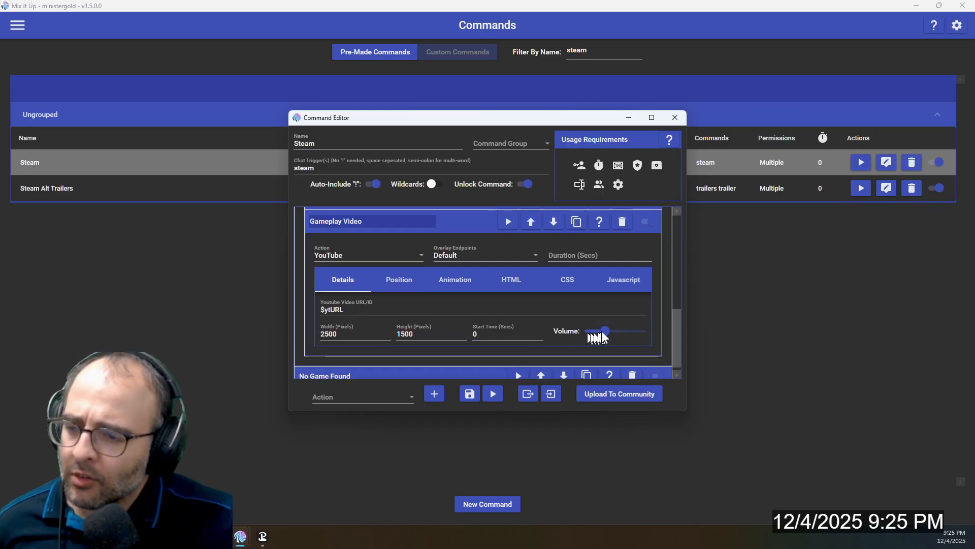
pyautogui.moveTo(603, 332)
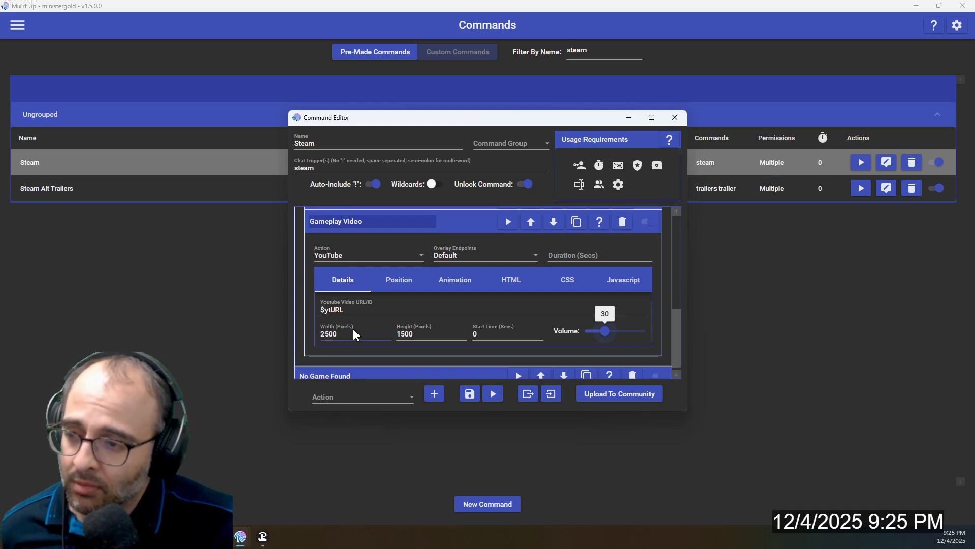
pyautogui.click(401, 283)
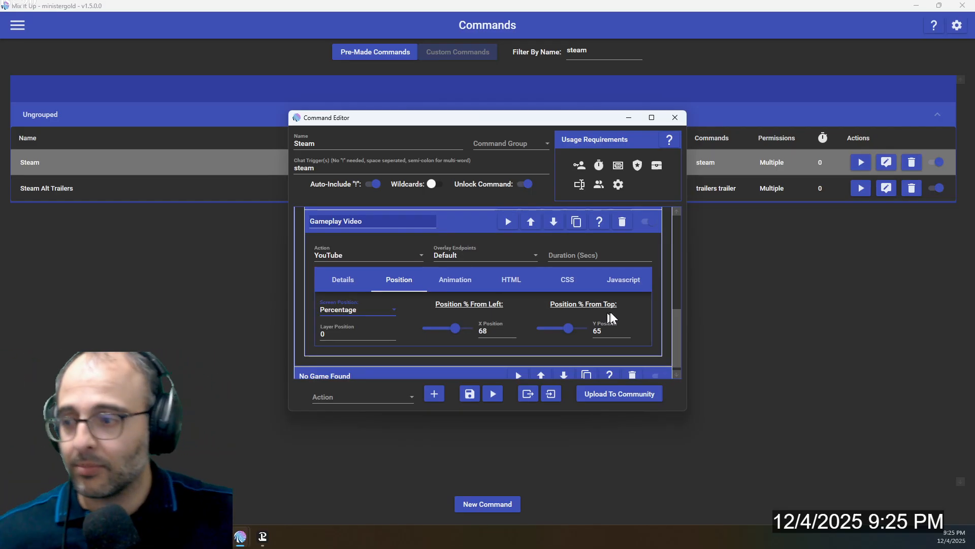
pyautogui.click(470, 221)
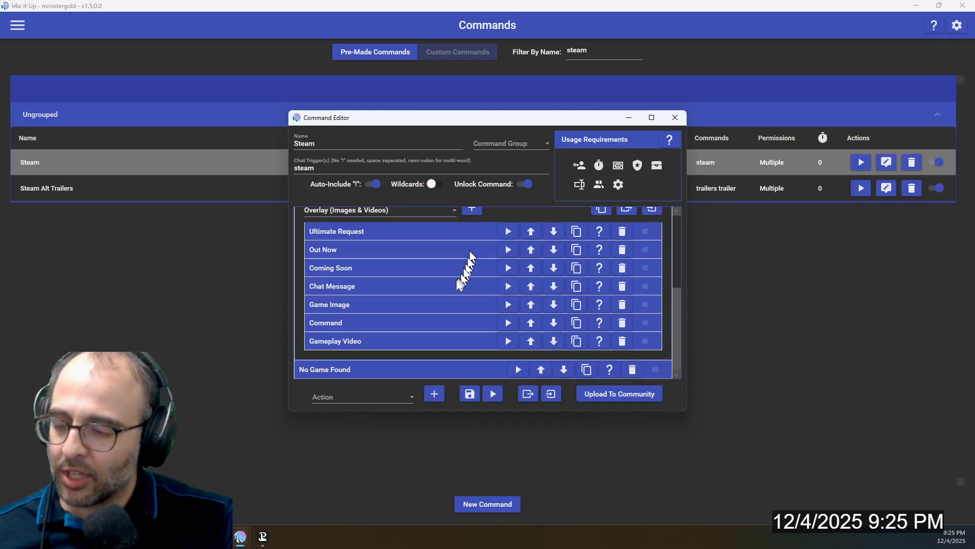
pyautogui.scroll(3, 452, 285)
pyautogui.scroll(2, 452, 286)
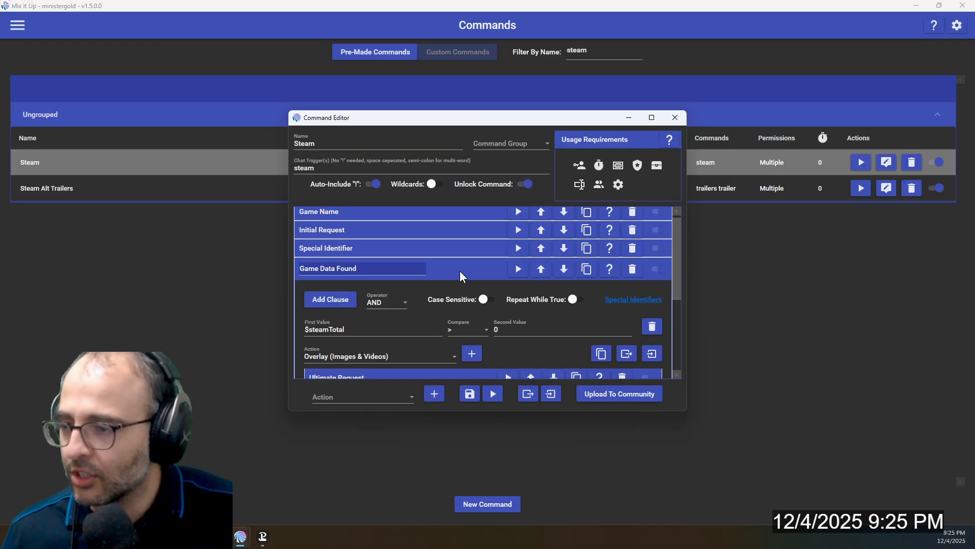
# Collapse the Game Data Found condition and save the Steam command
pyautogui.click(459, 270)
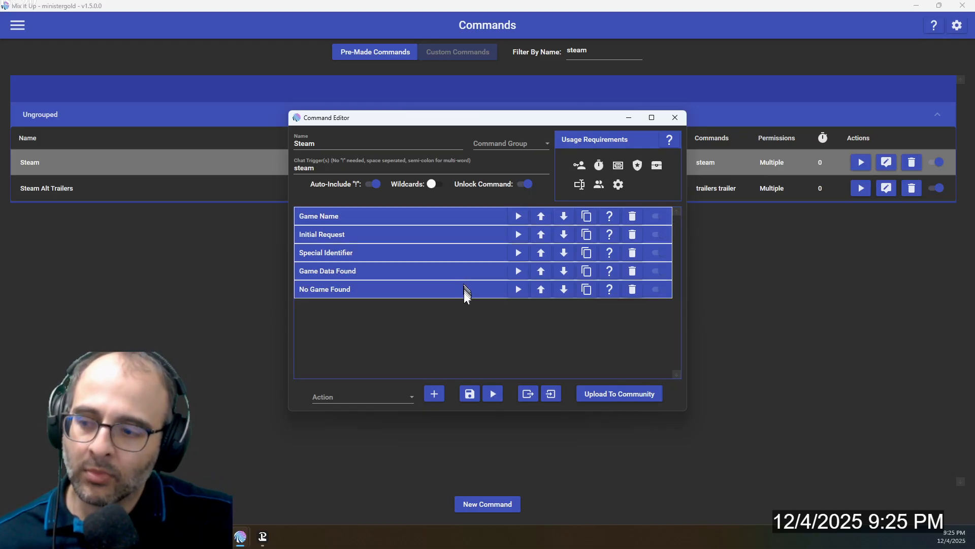
pyautogui.click(470, 394)
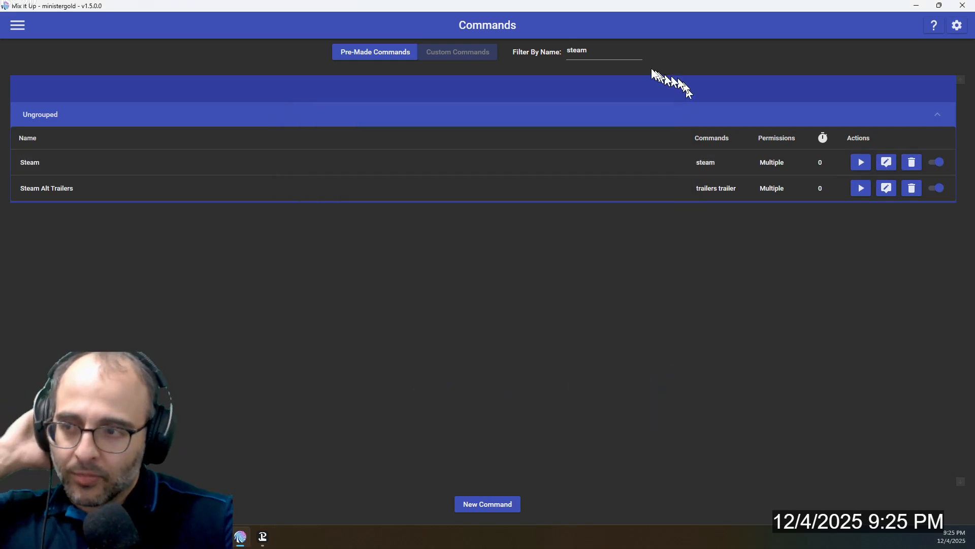
# Filter the commands by yt search, open the YT Search command in the YouTube group to view its actions, and close the editor
pyautogui.doubleClick(604, 51)
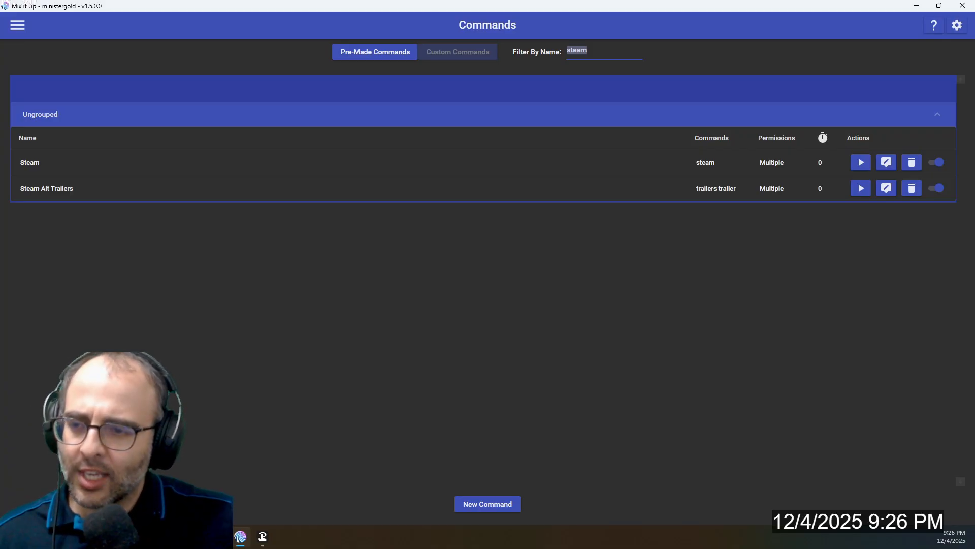
pyautogui.write('yt search')
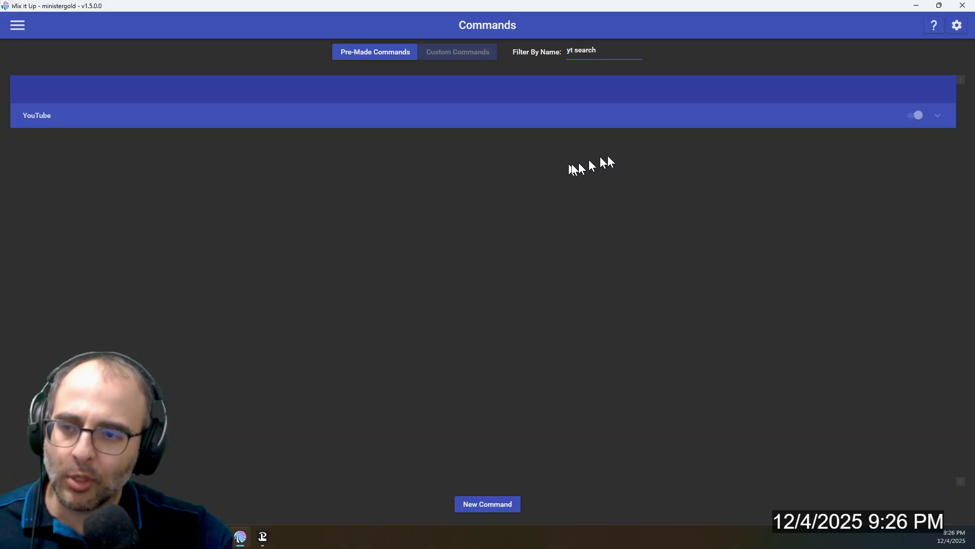
pyautogui.click(738, 113)
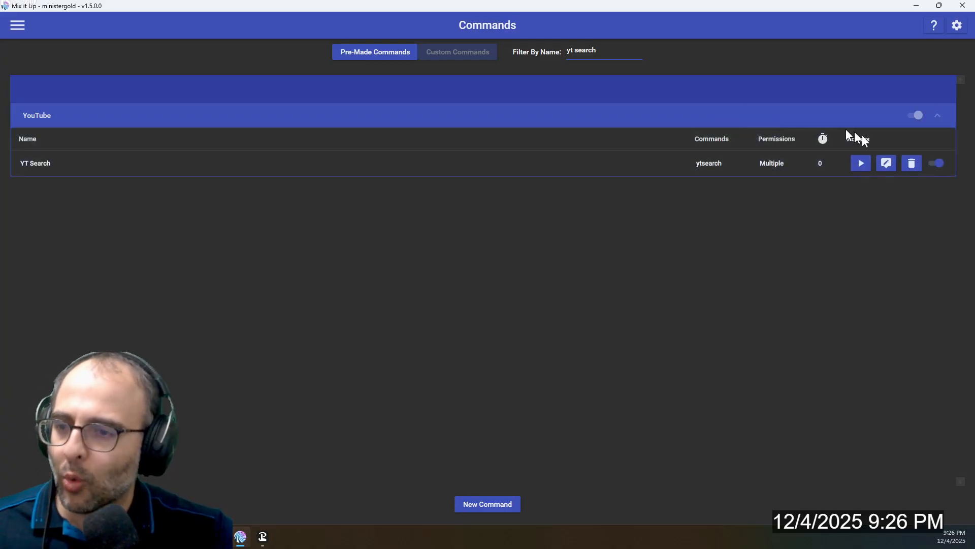
pyautogui.click(886, 163)
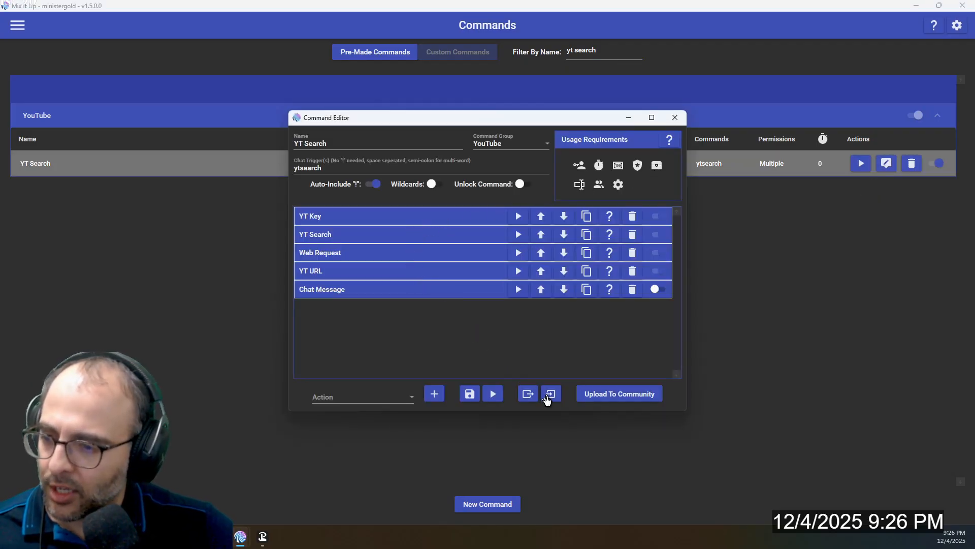
pyautogui.click(675, 117)
# Filter the commands by yt game and open the YT Game Trailer command for editing
pyautogui.doubleClick(619, 53)
pyautogui.write('game')
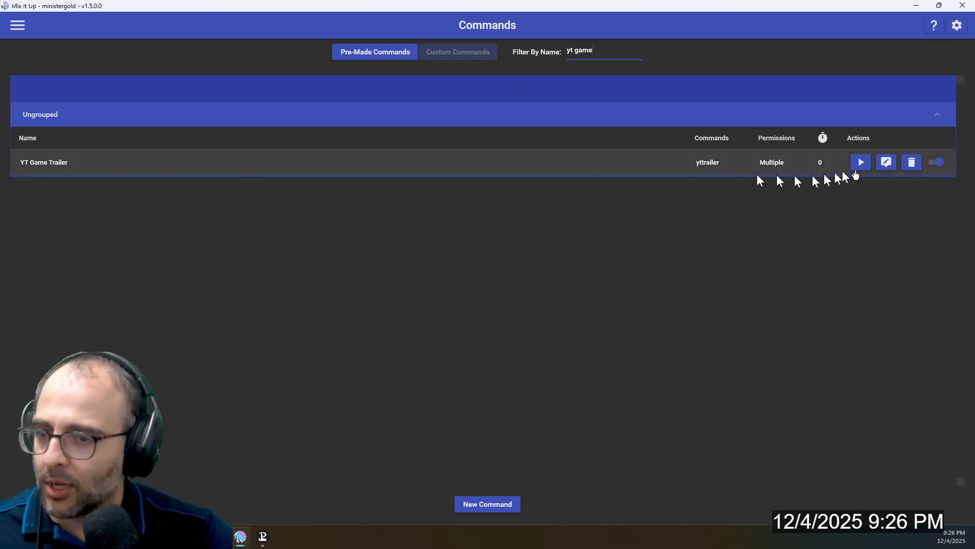
pyautogui.click(886, 162)
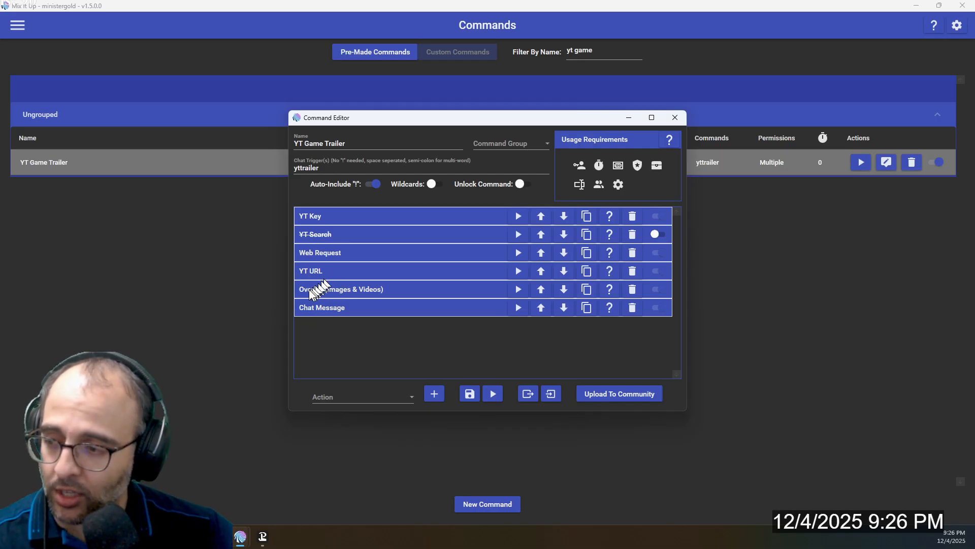
# Review YT Game Trailer's Chat Message text and its YouTube overlay's URL, size and position settings, collapse both actions, and save the command
pyautogui.click(326, 309)
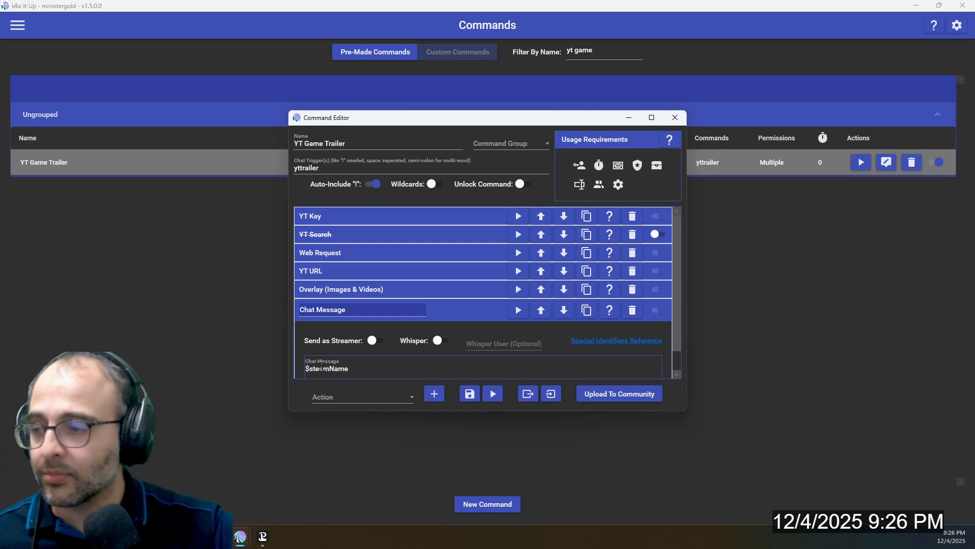
pyautogui.click(341, 294)
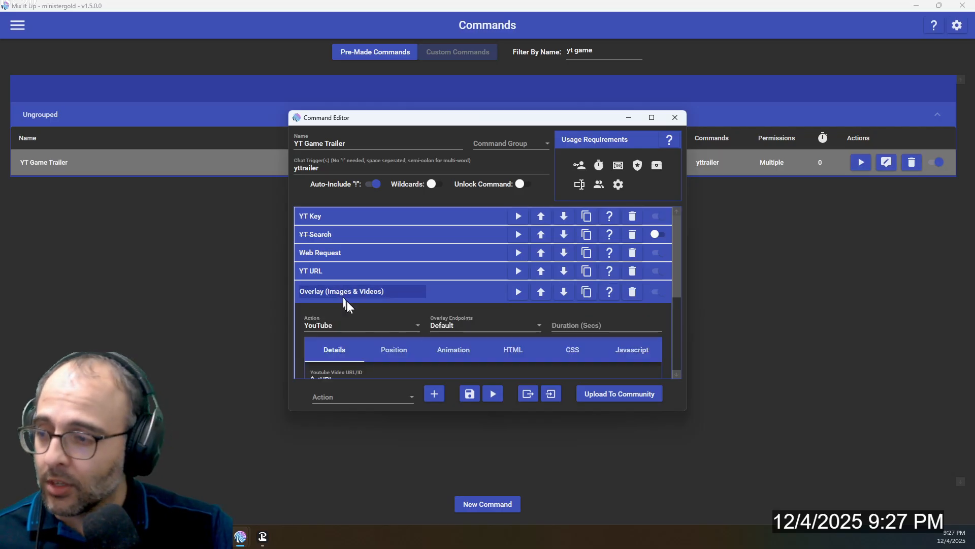
pyautogui.scroll(-2, 347, 304)
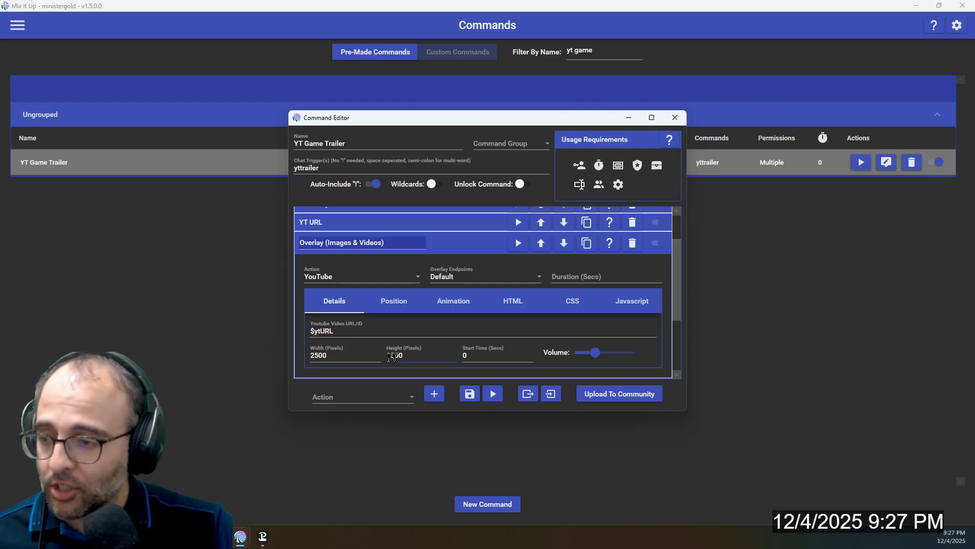
pyautogui.click(406, 301)
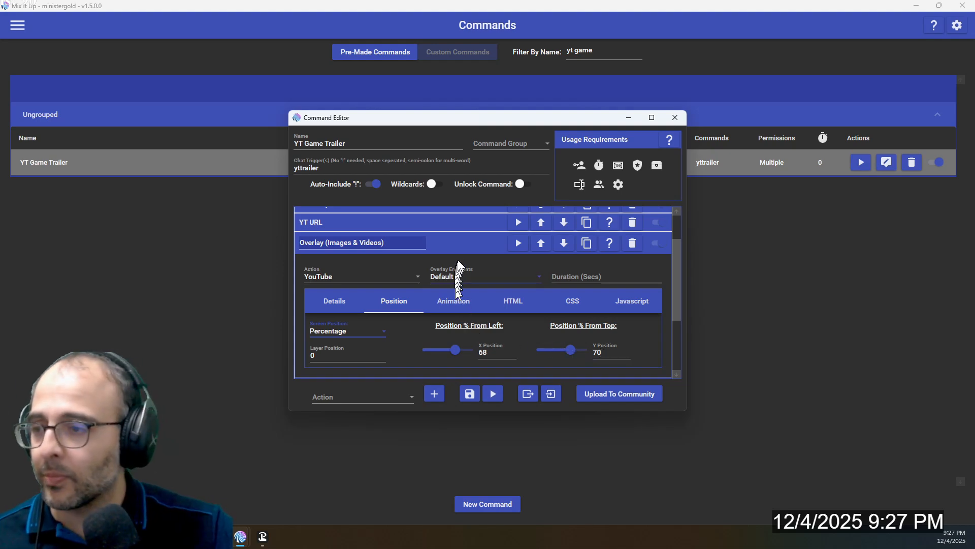
pyautogui.click(463, 245)
pyautogui.click(460, 293)
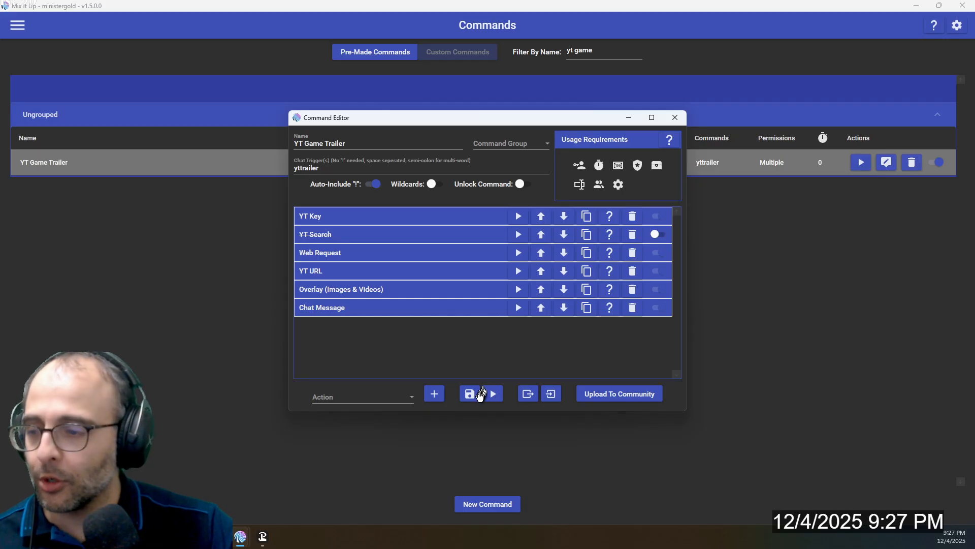
pyautogui.click(473, 397)
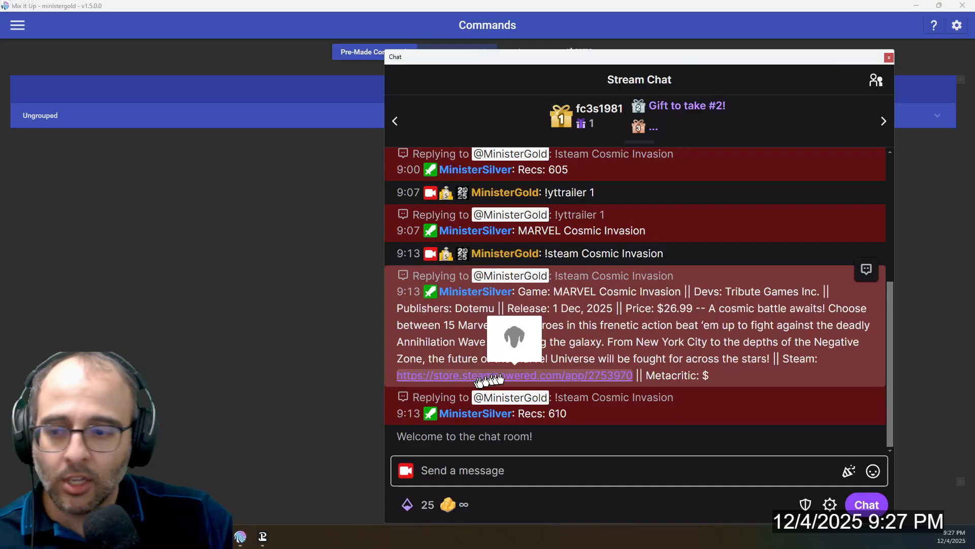
# Send !yttrailer 1 in the Stream Chat window to test the trailer command with the argument 1
pyautogui.click(535, 466)
pyautogui.write('!yt')
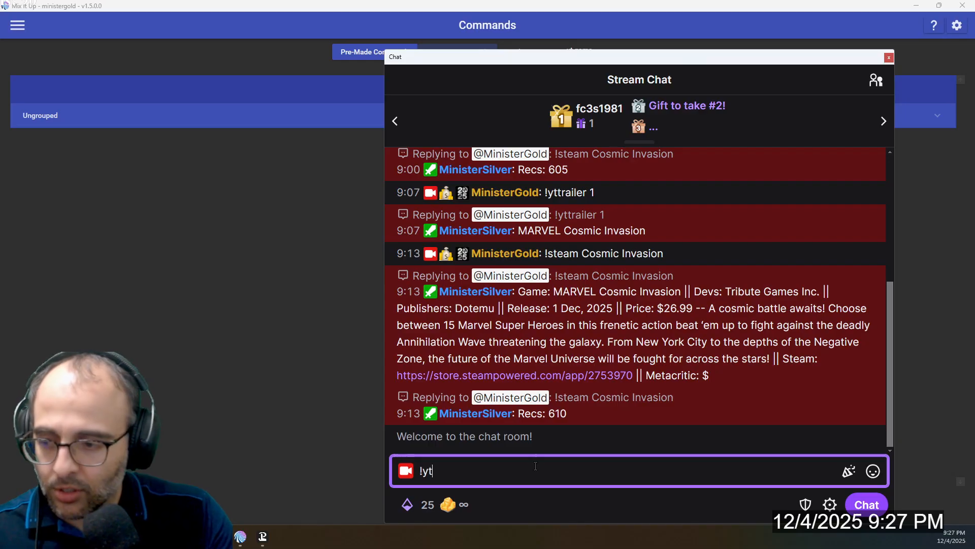
pyautogui.write('trailer 1')
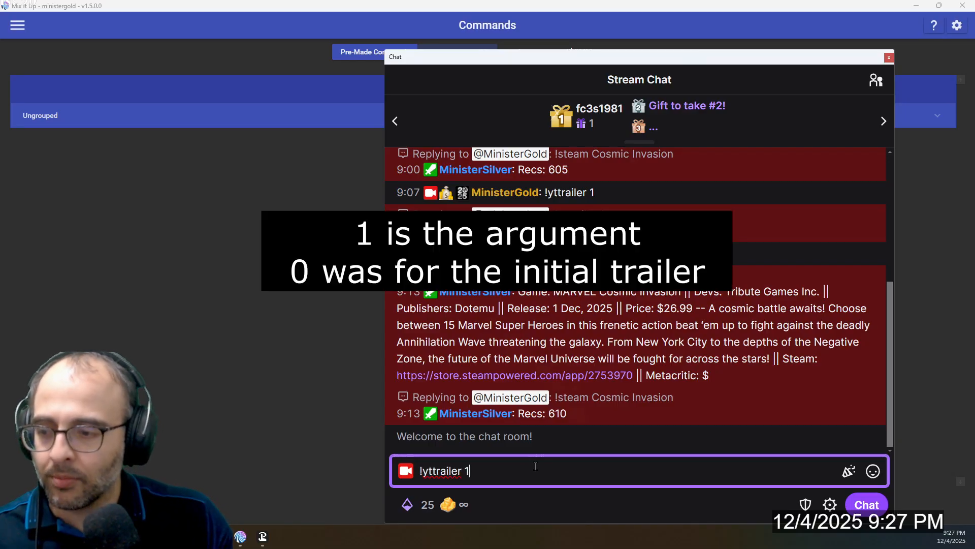
pyautogui.press('Return')
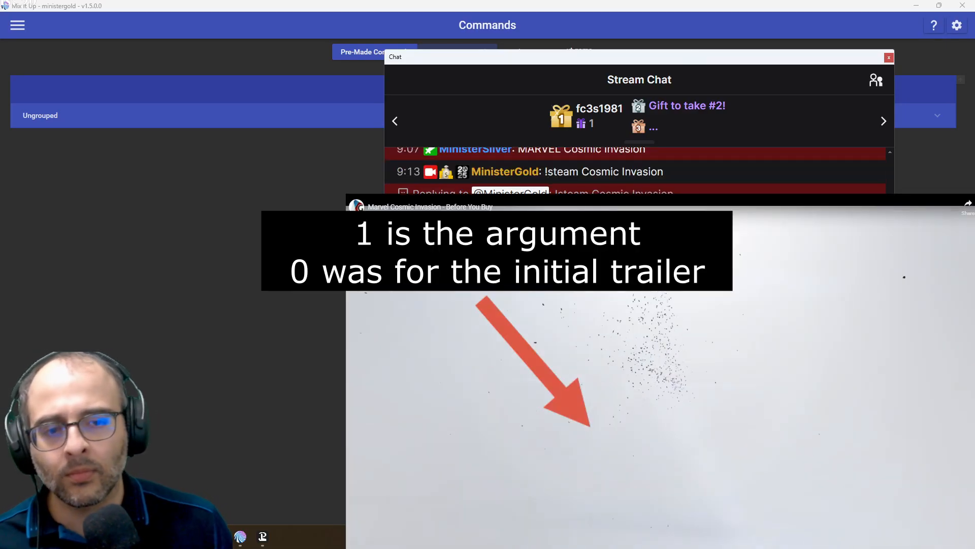